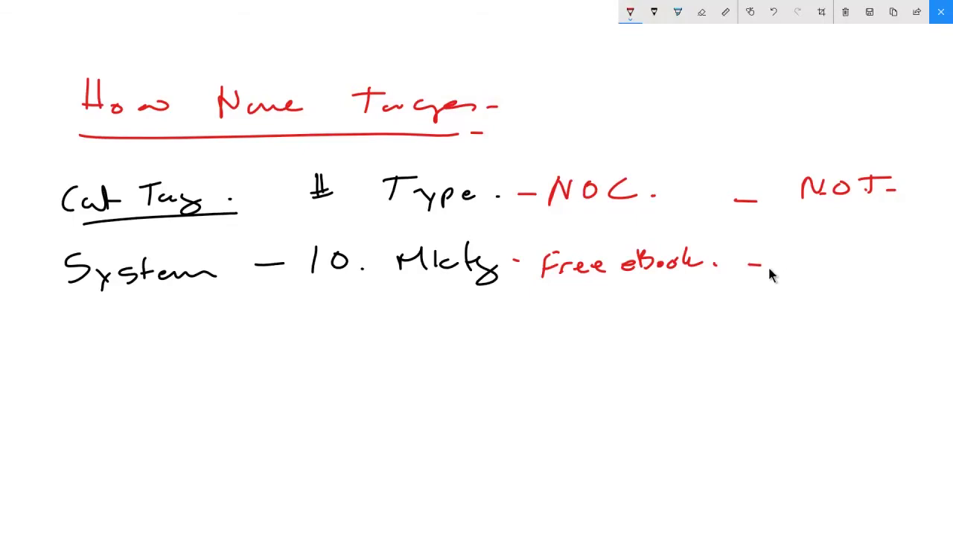
Step: Underline the "NOT" heading in red and complete the word "Start" at the end of the System row
drag(788, 212, 927, 209)
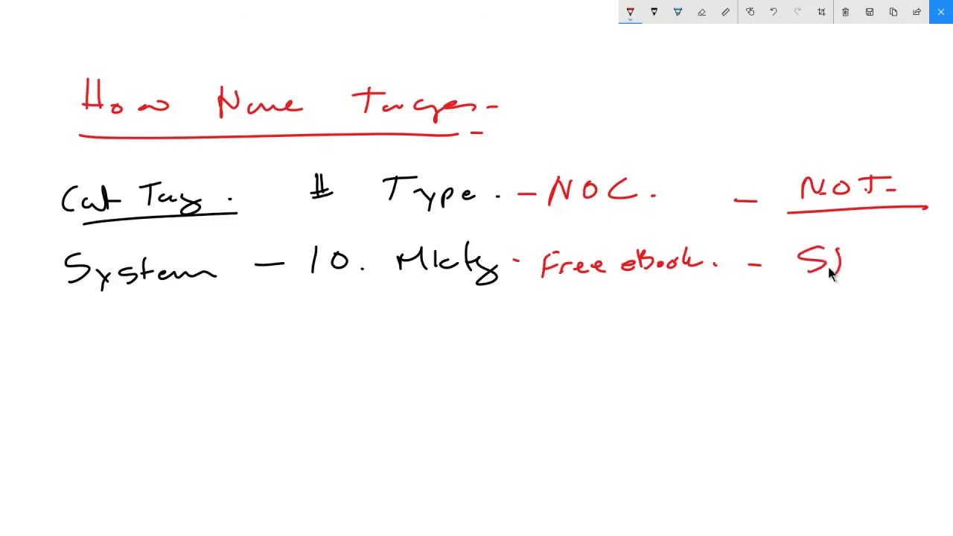
drag(886, 272, 934, 266)
click(926, 269)
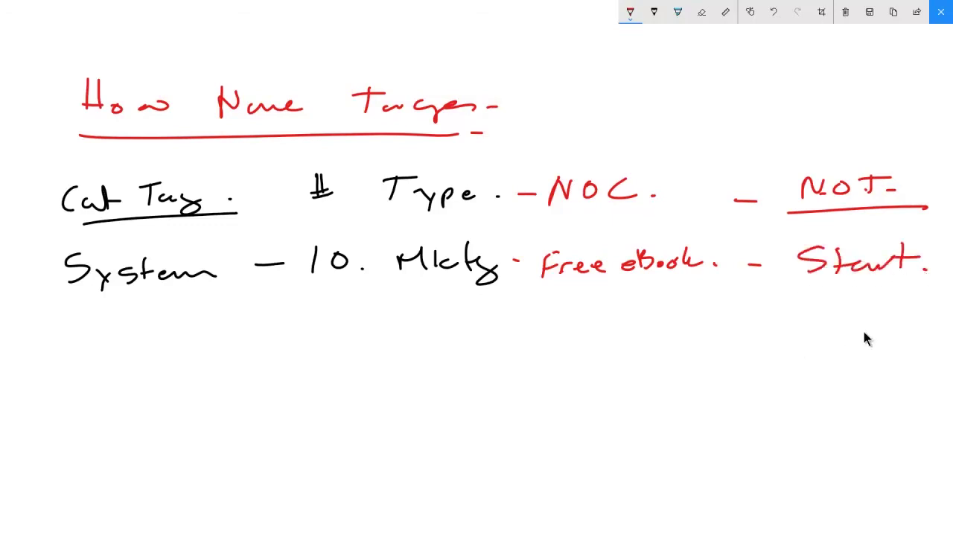
Step: Handwrite a green row below the System row reading "Status - 10. Mktg" with ditto marks under "Free eBook"
click(630, 12)
click(618, 112)
mouse_move(136, 344)
mouse_down()
mouse_move(180, 357)
mouse_move(215, 337)
mouse_move(174, 332)
mouse_up()
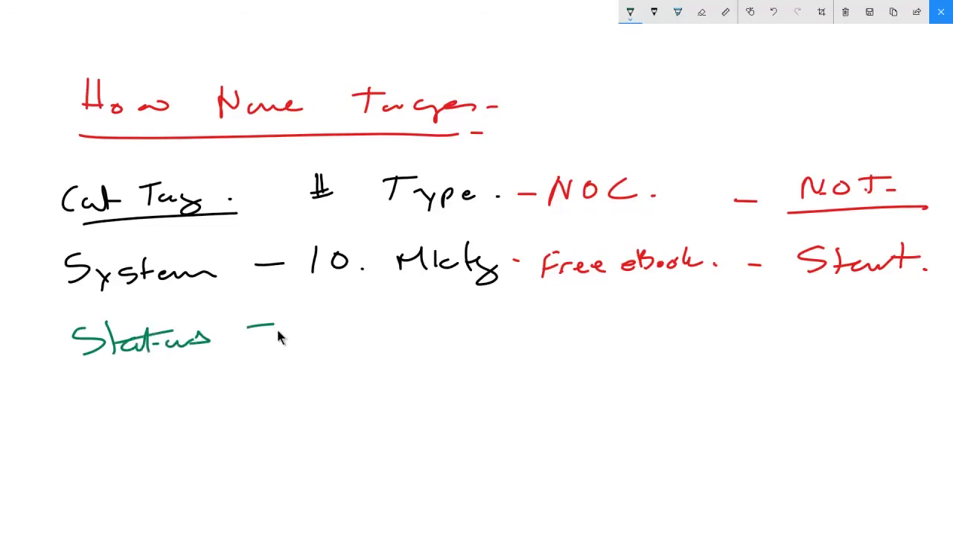
drag(326, 318, 323, 341)
drag(353, 323, 352, 324)
click(371, 336)
mouse_move(407, 339)
mouse_down()
mouse_move(415, 320)
mouse_move(439, 337)
mouse_up()
mouse_move(448, 318)
mouse_down()
mouse_move(445, 339)
mouse_move(457, 338)
mouse_up()
drag(470, 317, 468, 338)
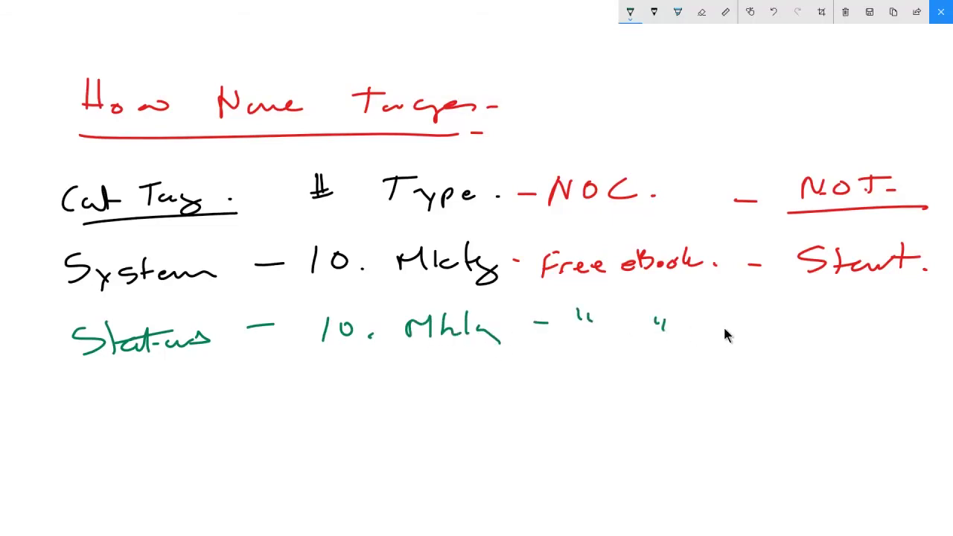
Step: Handwrite "Has Not Downloaded" in green at the end of the Status row
drag(795, 311, 796, 337)
mouse_move(818, 328)
mouse_down()
mouse_move(822, 339)
mouse_move(858, 320)
mouse_move(869, 333)
mouse_up()
mouse_move(891, 309)
mouse_down()
mouse_move(888, 340)
mouse_move(898, 318)
mouse_up()
mouse_move(804, 354)
mouse_down()
mouse_move(915, 358)
mouse_move(931, 341)
mouse_up()
drag(946, 351, 952, 351)
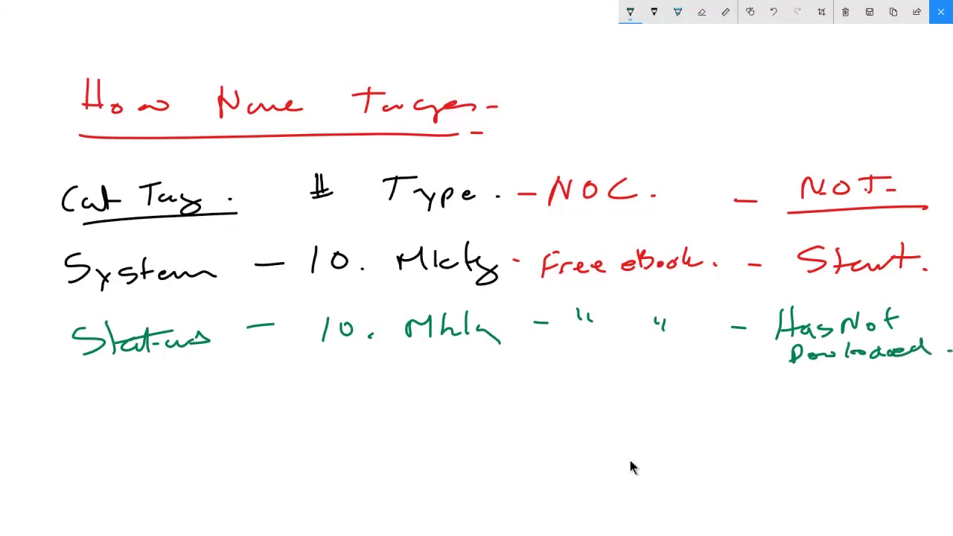
Step: Add a second green status row using ditto marks and ending with "Has Downloaded"
drag(139, 377, 136, 395)
drag(158, 383, 157, 393)
drag(595, 367, 599, 378)
drag(605, 370, 610, 379)
drag(662, 366, 665, 374)
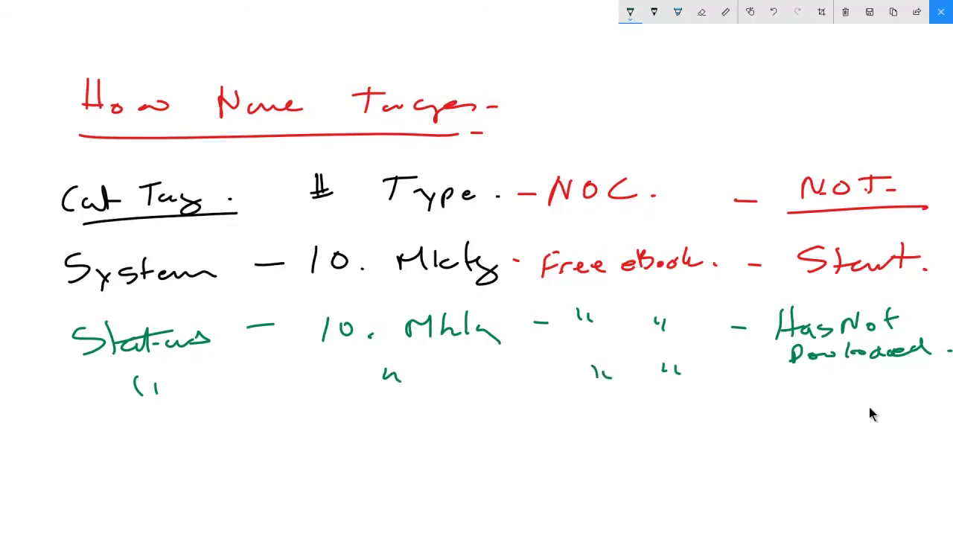
drag(802, 376, 804, 396)
mouse_move(815, 374)
mouse_down()
mouse_move(813, 395)
mouse_move(862, 397)
mouse_up()
mouse_move(810, 414)
mouse_down()
mouse_move(825, 426)
mouse_move(863, 416)
mouse_up()
mouse_move(867, 402)
mouse_down()
mouse_move(866, 421)
mouse_move(952, 416)
mouse_up()
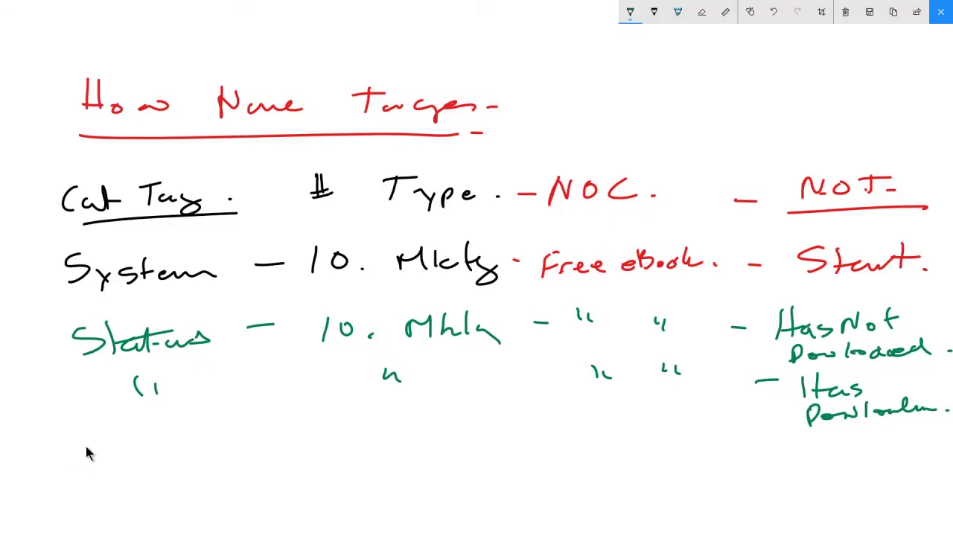
Step: Handwrite a final green row reading "System - 10. Mktg" with ditto marks and the ending "Stop"
mouse_move(128, 474)
mouse_down()
mouse_move(177, 482)
mouse_move(198, 474)
mouse_up()
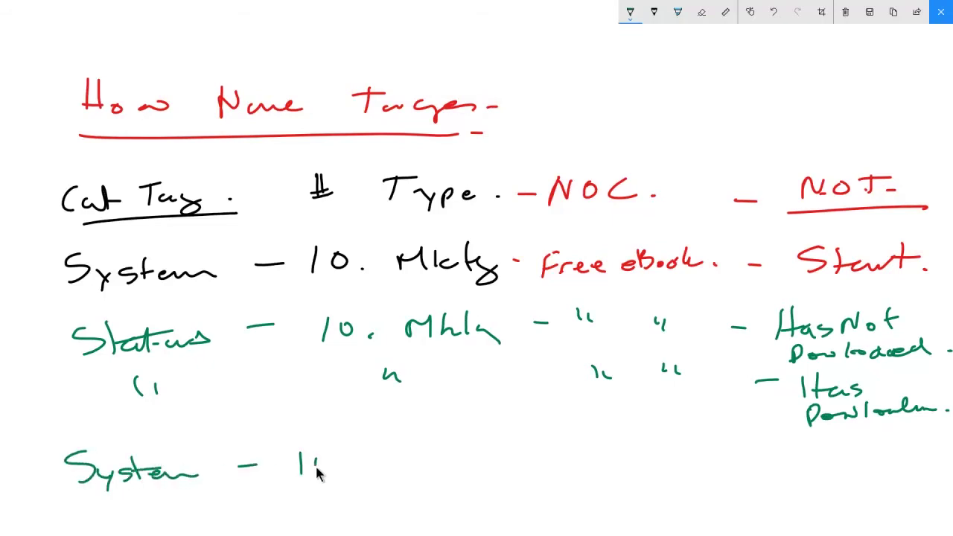
mouse_move(388, 467)
mouse_down()
mouse_move(452, 461)
mouse_move(497, 484)
mouse_up()
mouse_move(591, 463)
mouse_down()
mouse_move(596, 473)
mouse_move(608, 469)
mouse_up()
drag(674, 466, 688, 459)
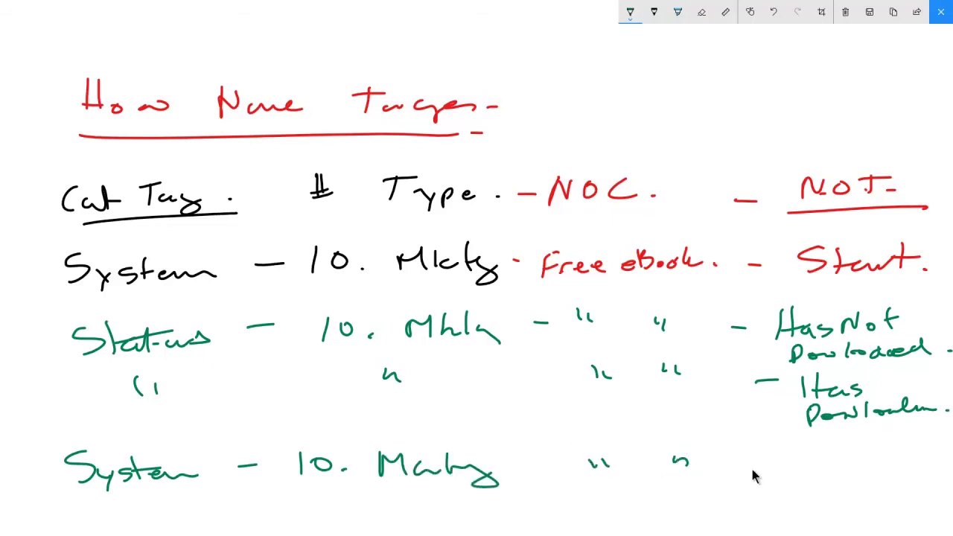
mouse_move(837, 459)
mouse_down()
mouse_move(836, 474)
mouse_move(887, 463)
mouse_move(834, 461)
mouse_up()
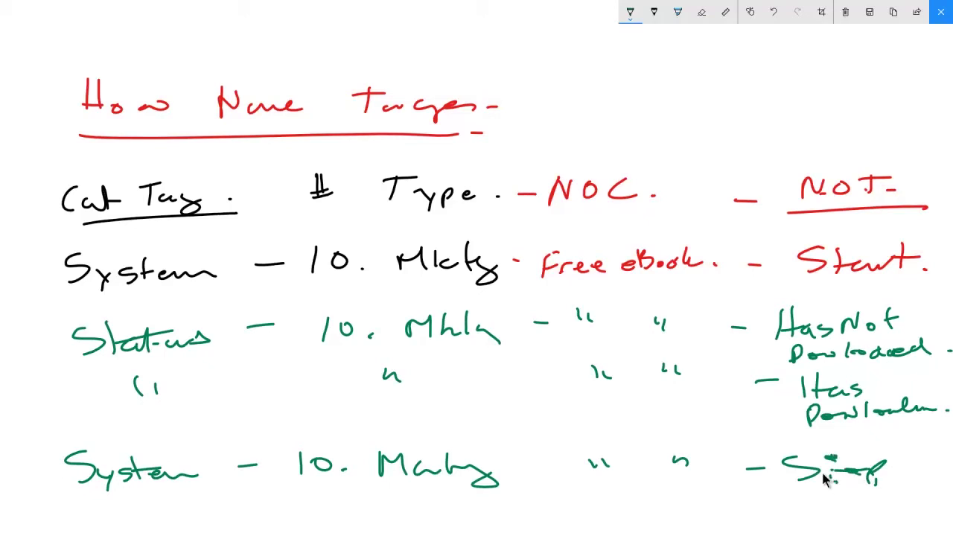
Step: Mark the final System row with a red arrow and a red stroke near "Stop", and close the sketch
click(630, 11)
click(591, 85)
mouse_move(4, 501)
mouse_down()
mouse_move(64, 486)
mouse_move(84, 511)
mouse_up()
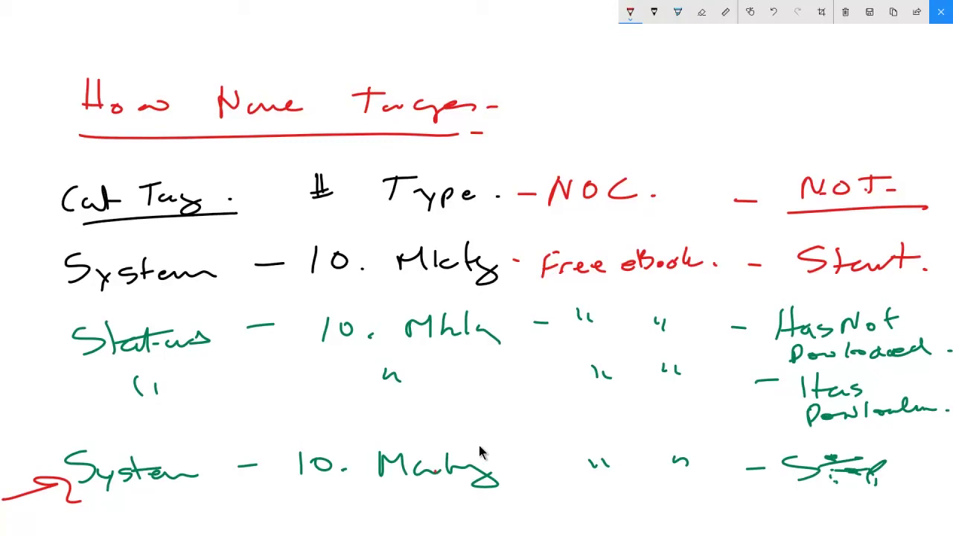
drag(823, 448, 833, 485)
click(940, 16)
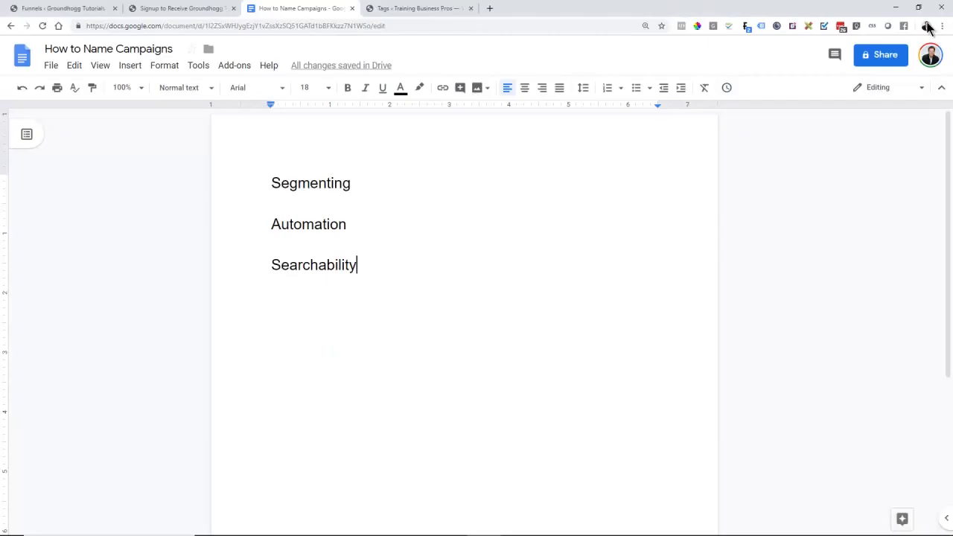
Step: View the Training Business Pros funnel list, and create a funnel on the Groundhogg Tutorials site from the Start From Scratch template
click(388, 14)
click(15, 228)
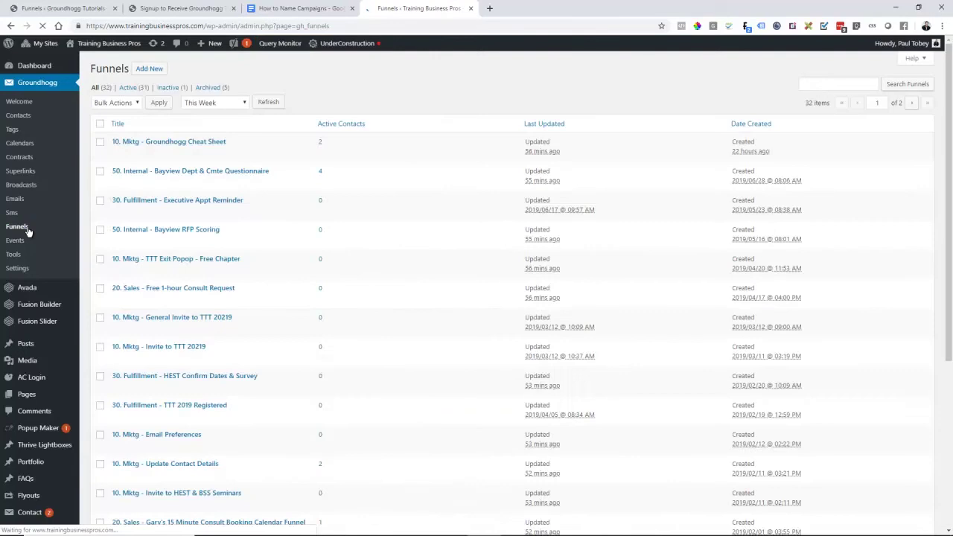
click(66, 8)
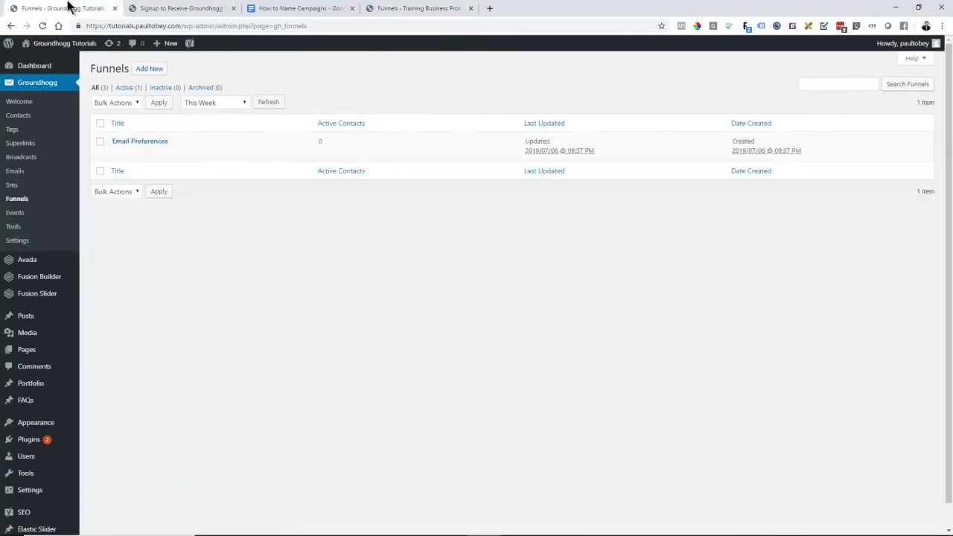
click(152, 68)
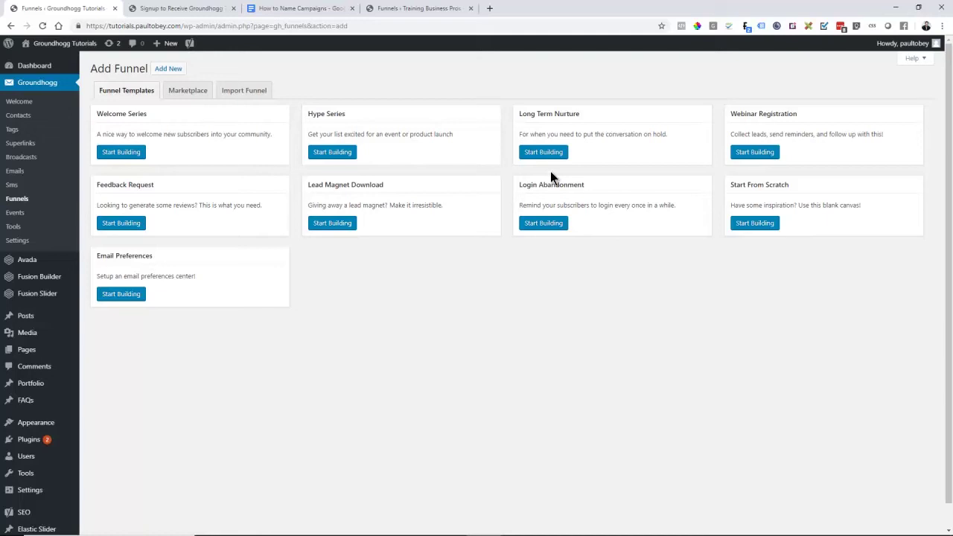
click(765, 226)
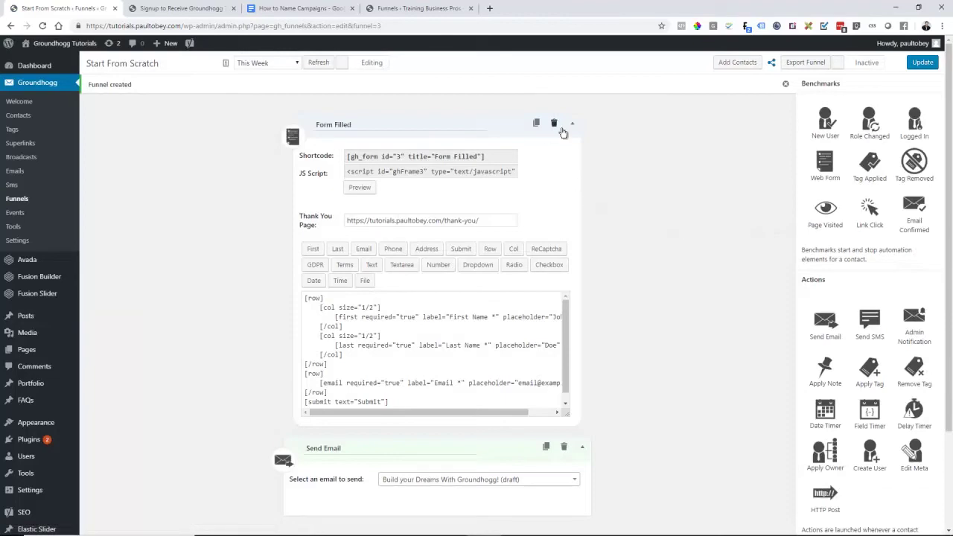
Step: Delete the Form Filled step from the funnel and place a Tag Applied benchmark above the Send Email action
click(560, 129)
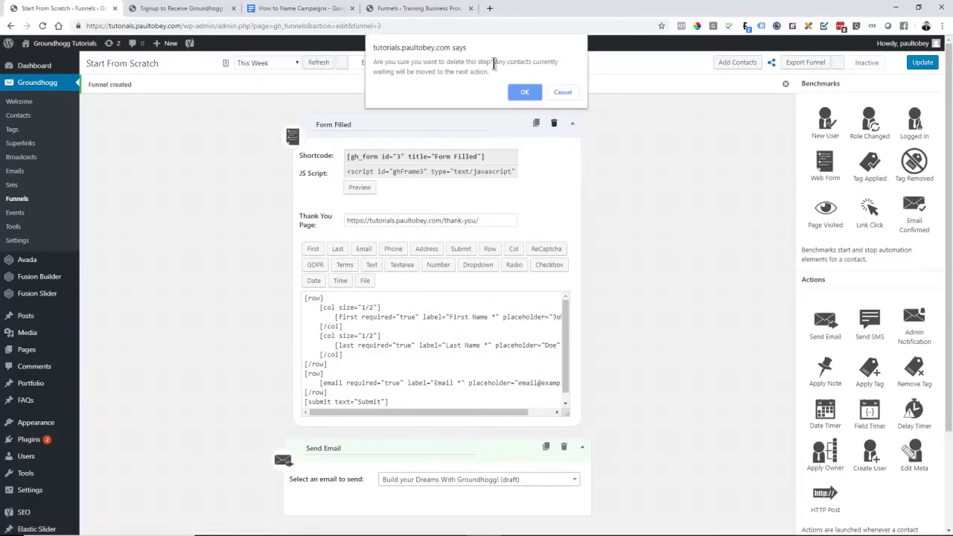
click(525, 97)
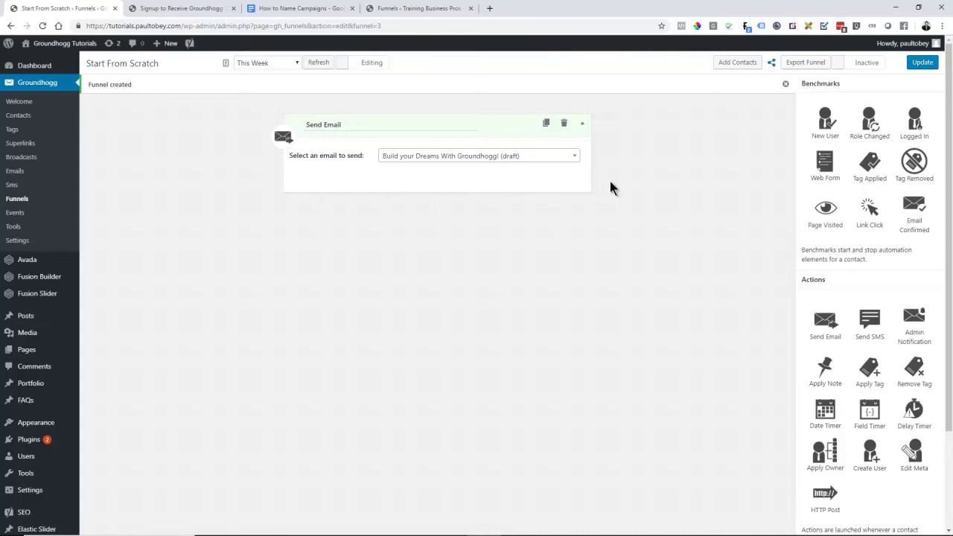
drag(872, 170, 469, 134)
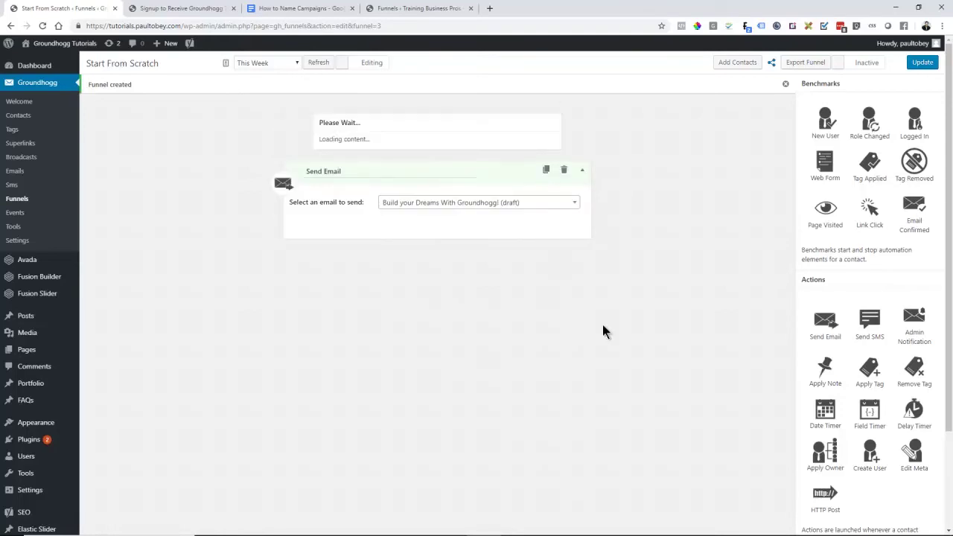
Step: Rename the funnel "10. Mktg - Free Tutorials" and go to the Groundhogg tag management page
click(117, 64)
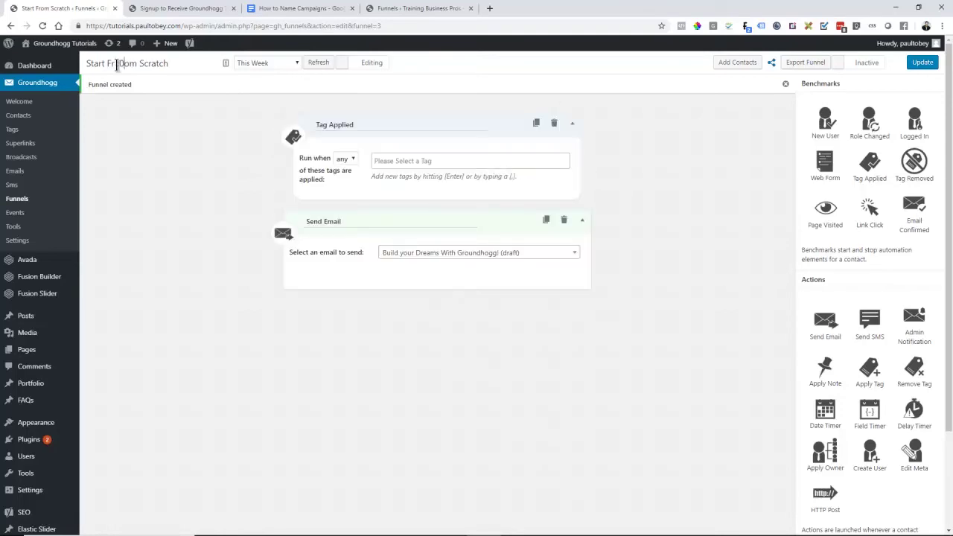
triple_click(117, 64)
text(10. Mktg - Free Tut)
key(BackSpace)
key(BackSpace)
text(utorials)
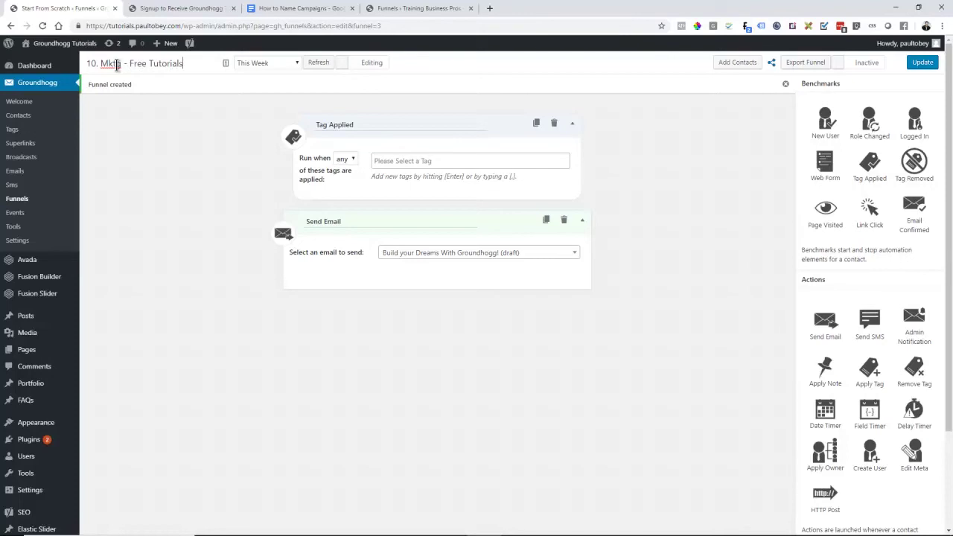
click(163, 167)
click(12, 131)
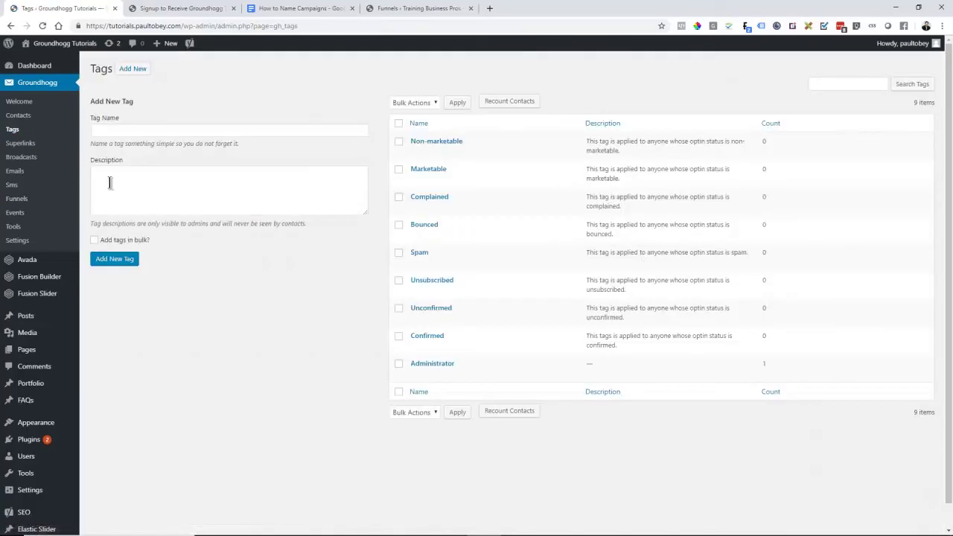
click(103, 132)
text(System)
key(BackSpace)
key(BackSpace)
key(BackSpace)
key(BackSpace)
key(BackSpace)
key(BackSpace)
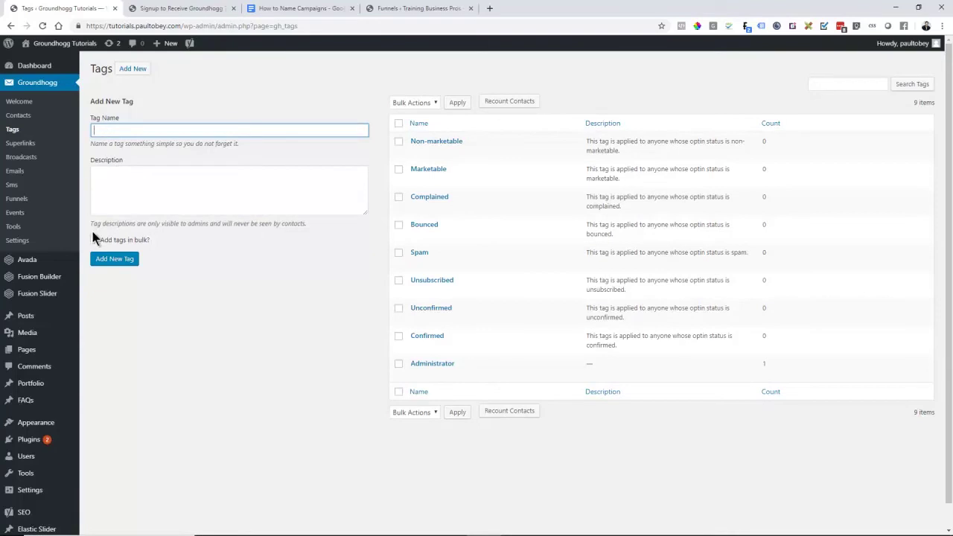
Step: Enable adding tags in bulk and enter "System - 10. Mktg - Free Tutorials - Start" as the first tag
click(94, 240)
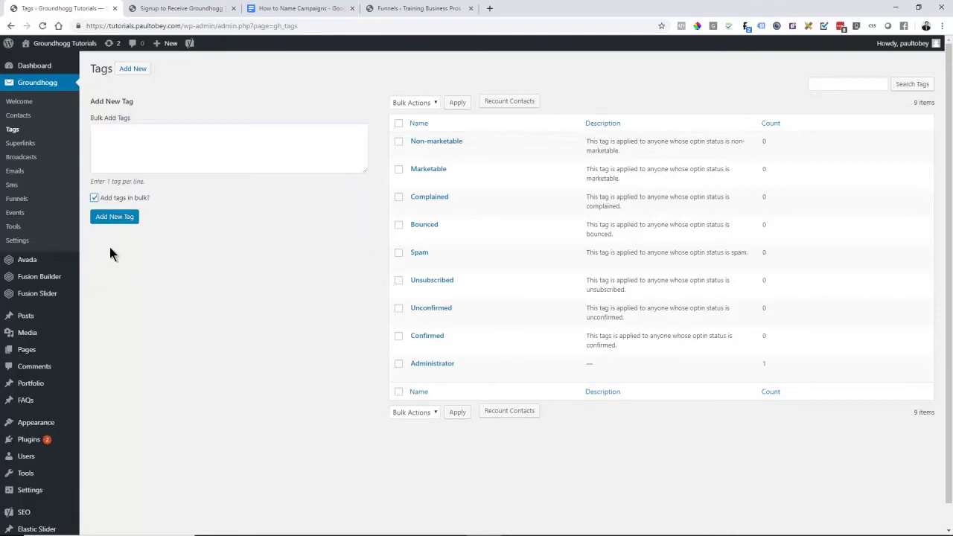
click(105, 151)
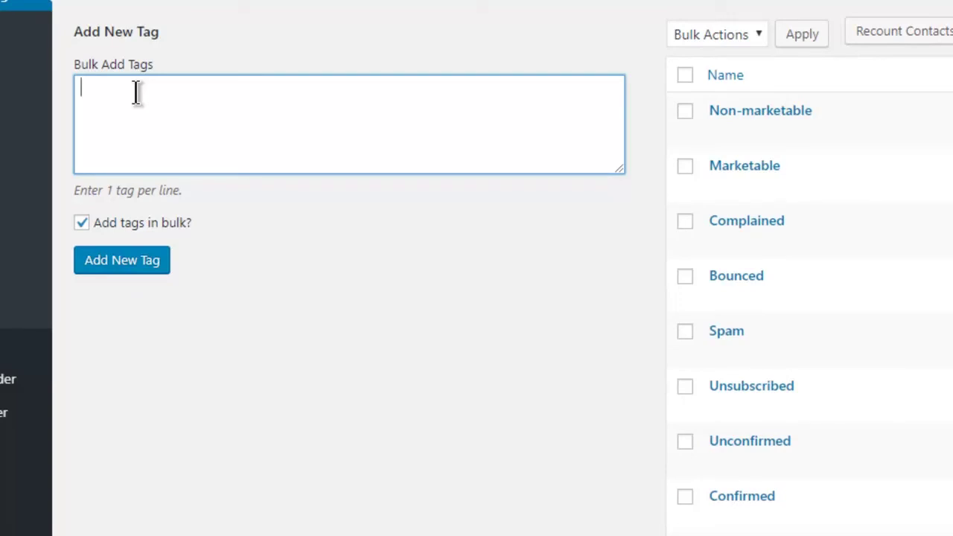
text(System - 10.)
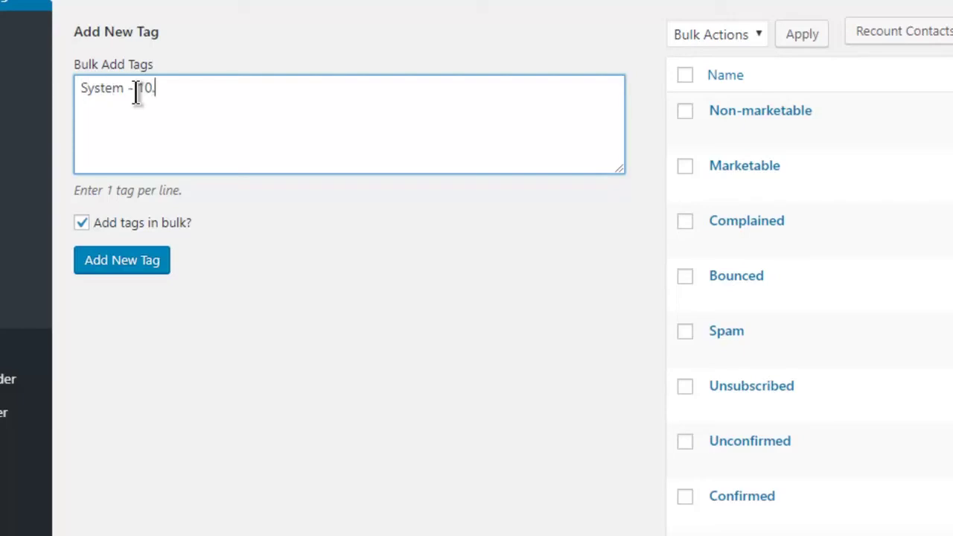
text( Mktg - Free tu)
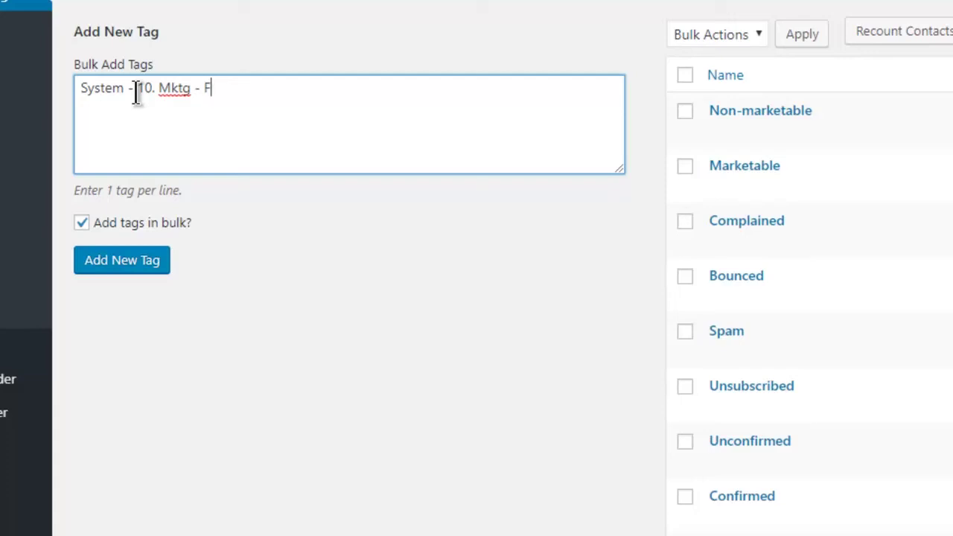
key(BackSpace)
key(BackSpace)
text(Tutorial)
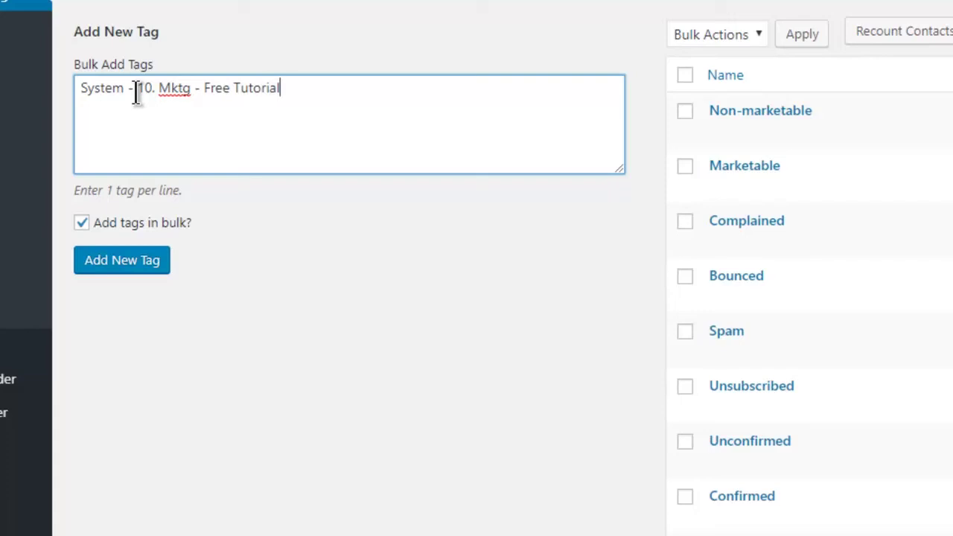
text(s - Start)
Step: Copy the first tag onto a second line and change its ending to "Stop"
drag(362, 85, 55, 85)
key(ctrl+c)
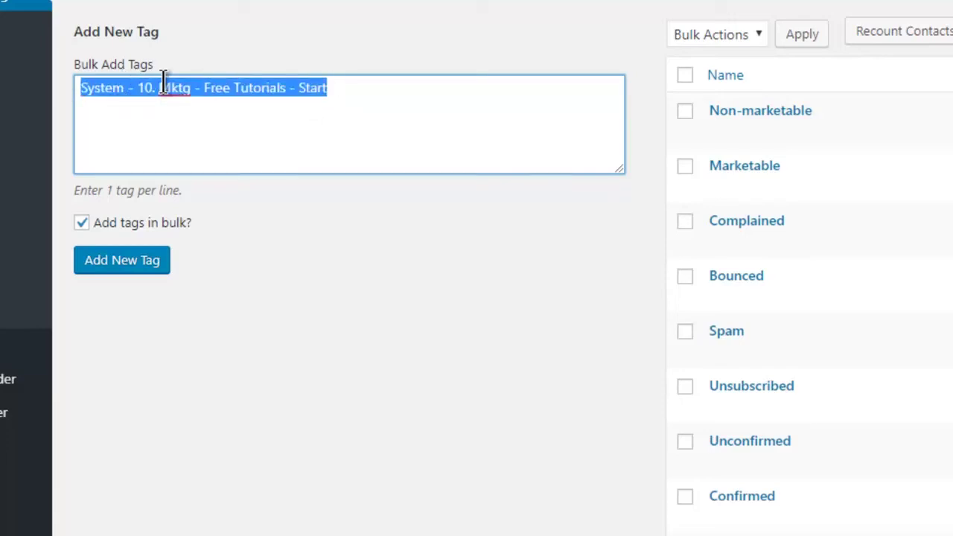
click(336, 99)
key(Return)
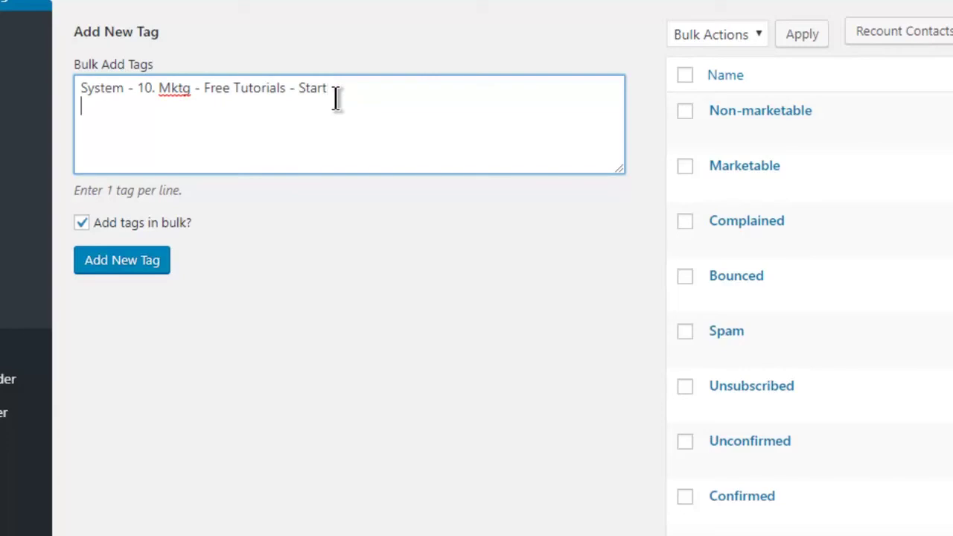
key(ctrl+v)
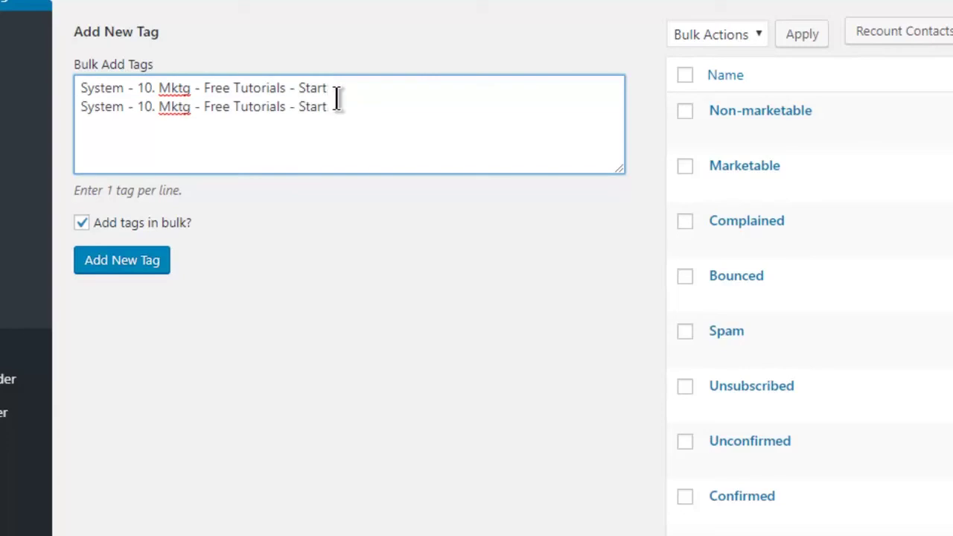
key(BackSpace)
key(BackSpace)
key(BackSpace)
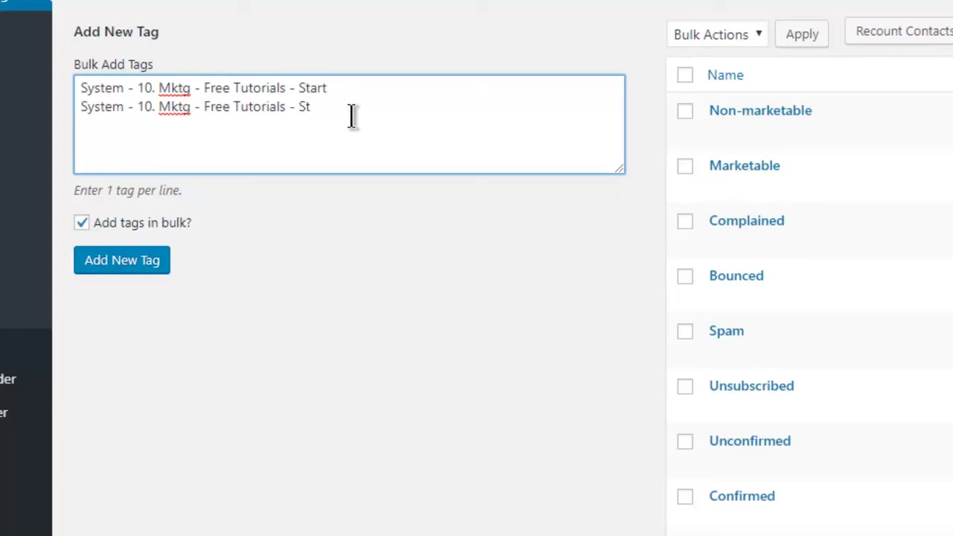
text(op)
Step: Add a third tag line from the copied text, changed to "Status - 10. Mktg - Free Tutorials - Has Not Downloaded"
key(Return)
text(St)
key(BackSpace)
key(BackSpace)
key(ctrl+v)
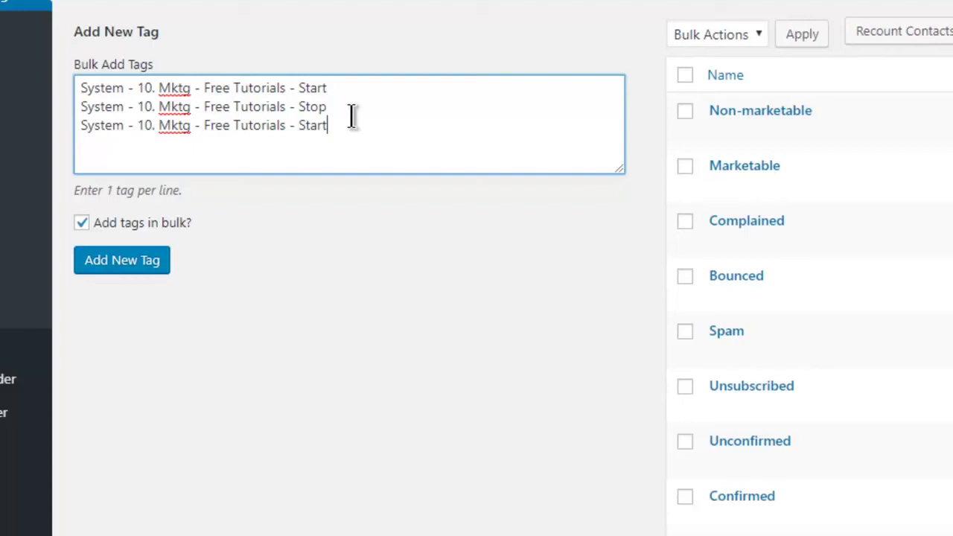
double_click(90, 125)
text(Status)
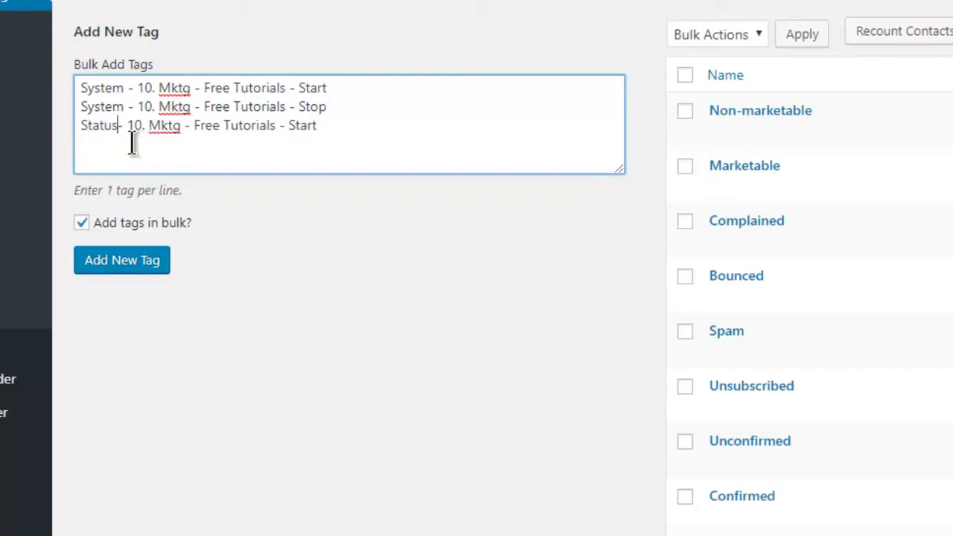
drag(215, 127, 268, 119)
double_click(311, 124)
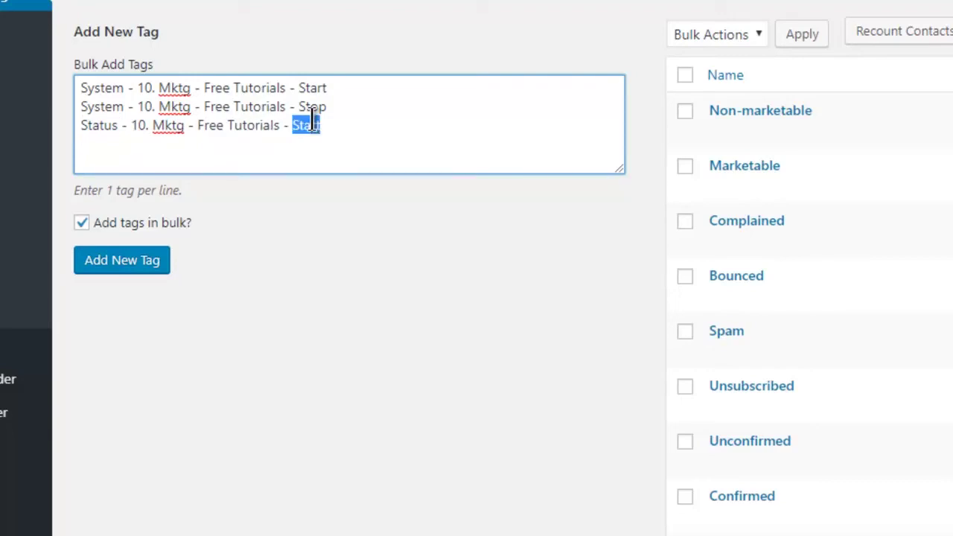
text(Has Not )
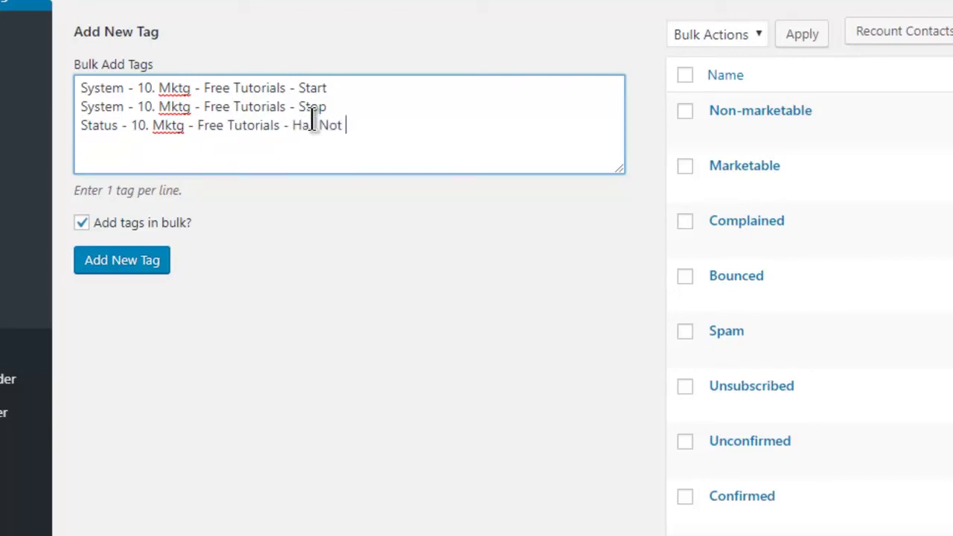
text(Downloaded)
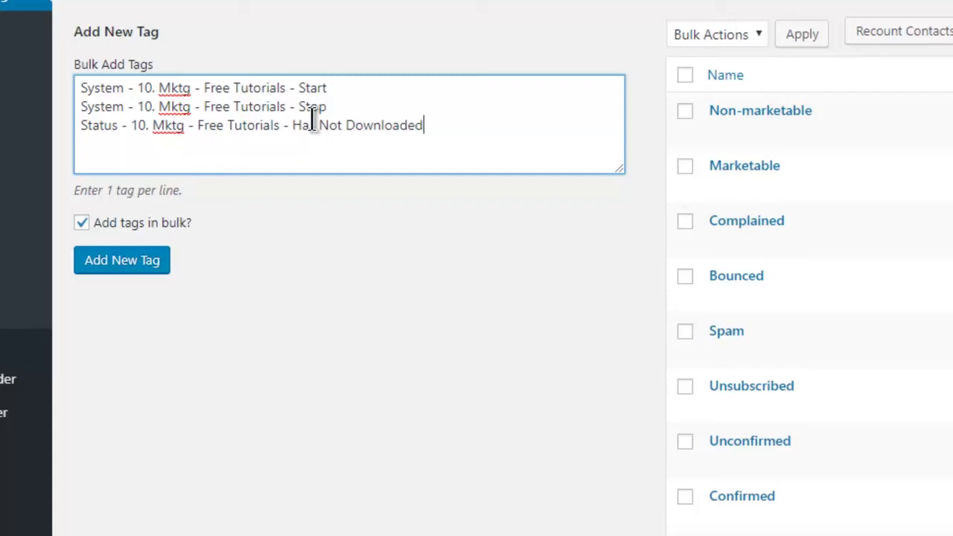
Step: Add a fourth tag line from the copied text, changed to "Status - 10. Mktg - Free Tutorials - Has Downloaded"
key(Return)
text(S)
key(BackSpace)
key(ctrl+v)
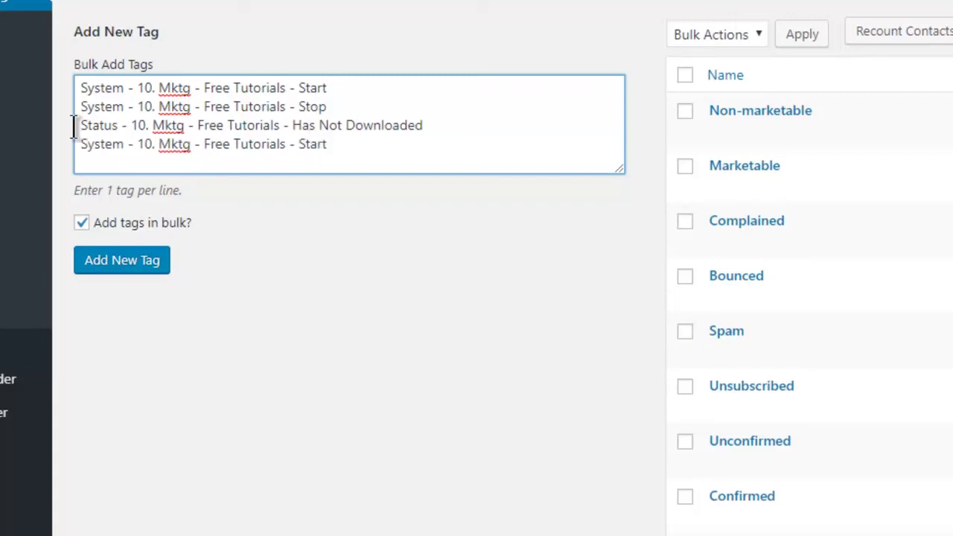
double_click(91, 146)
text(Status)
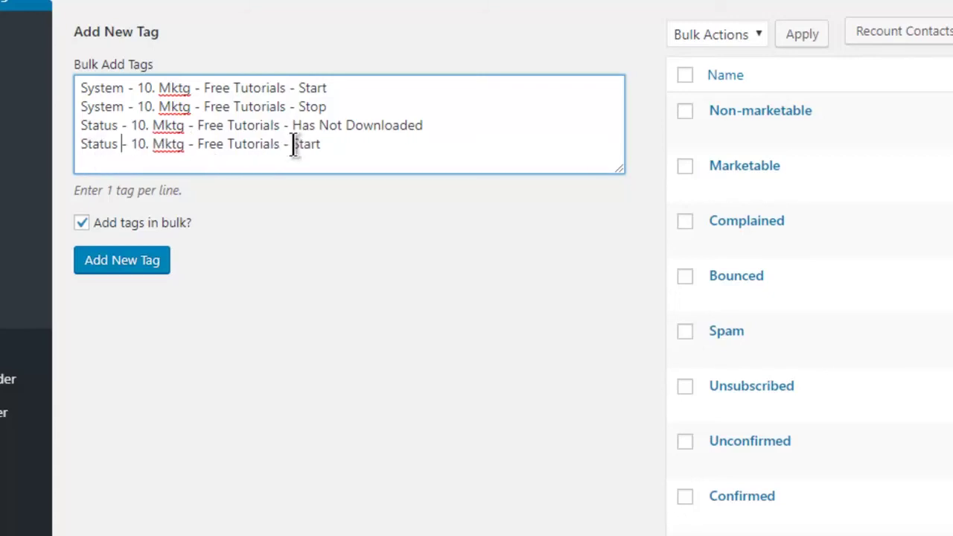
drag(292, 145, 316, 145)
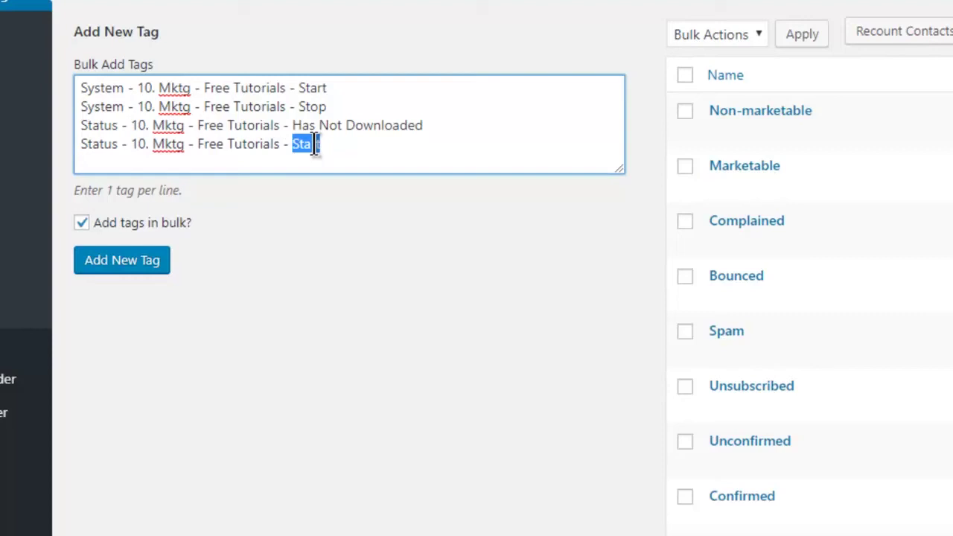
text(Has Downloaded)
key(Return)
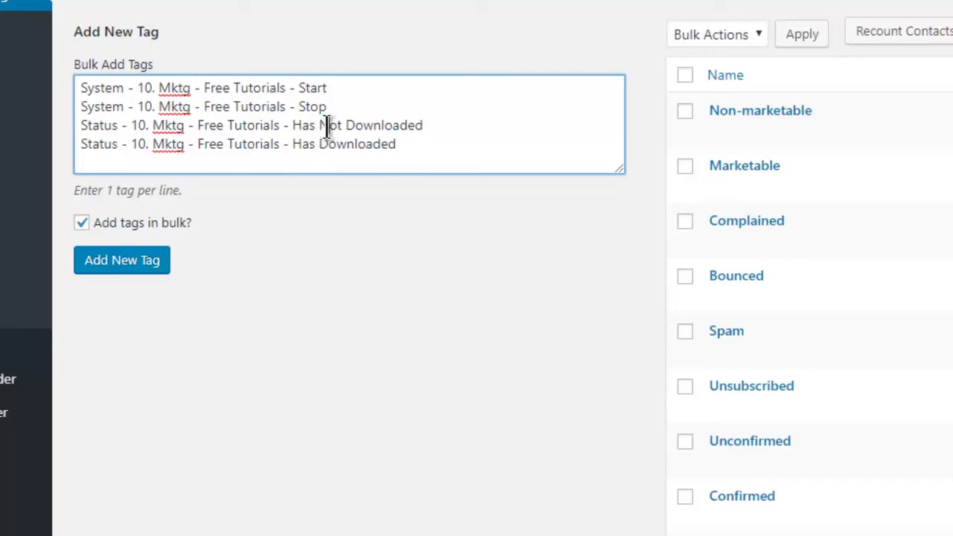
Step: Change the endings of the two Status tags to "Has Not Subscribed" and "Has Has Subscribed"
drag(320, 126, 423, 126)
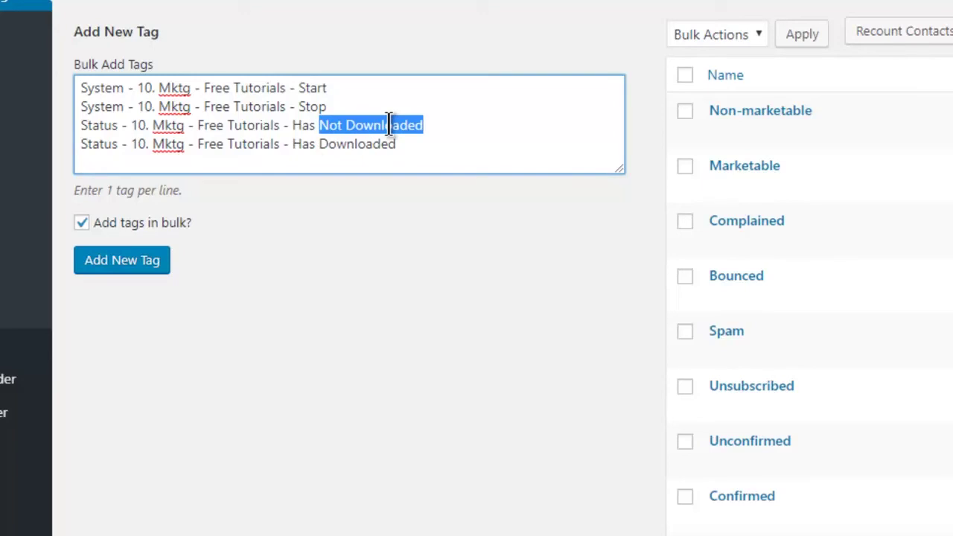
double_click(388, 125)
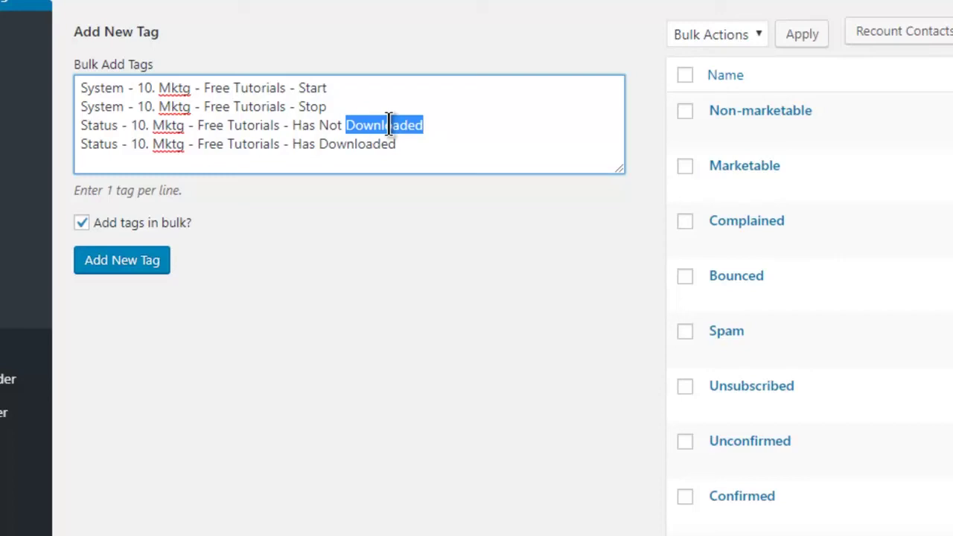
text(Sub)
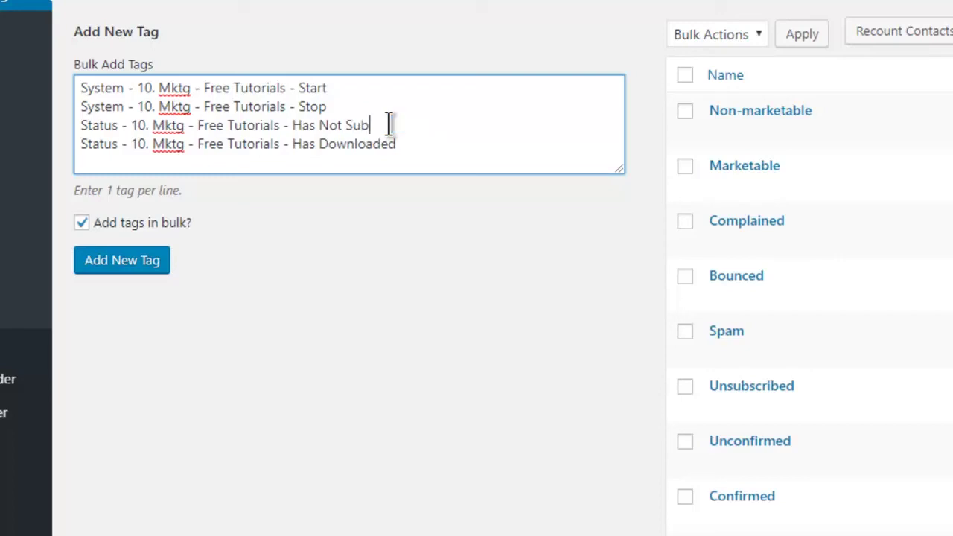
text(scribed)
double_click(357, 149)
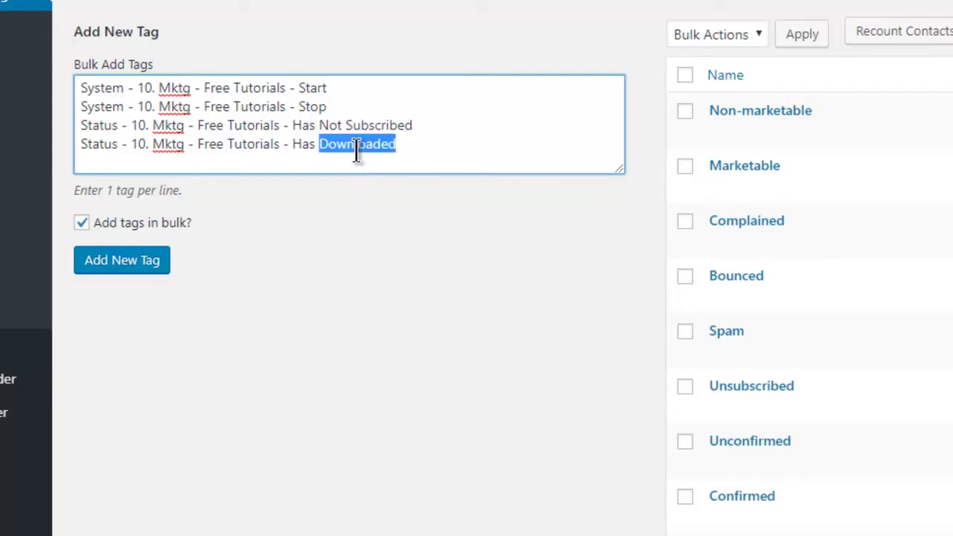
text(Has Subs)
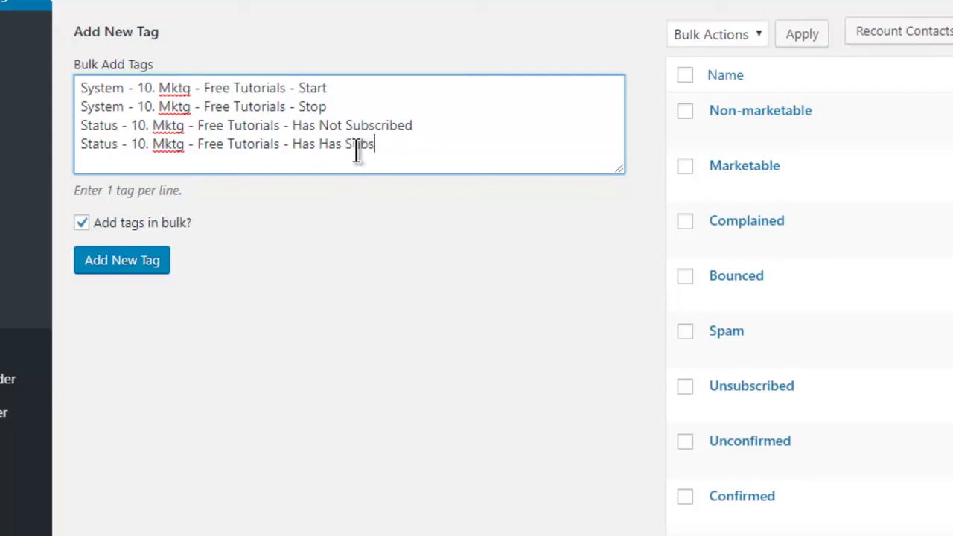
text(cribed)
Step: Add a fifth tag line reading "History - 10. Mktg - Free Tutorials - Subscriber"
key(Return)
text(Histor)
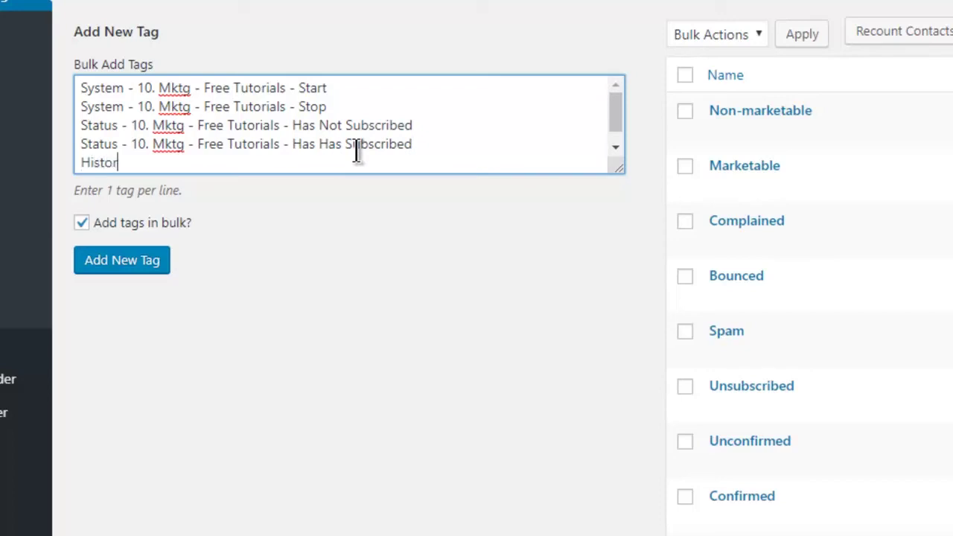
text(y - 10. Mktg )
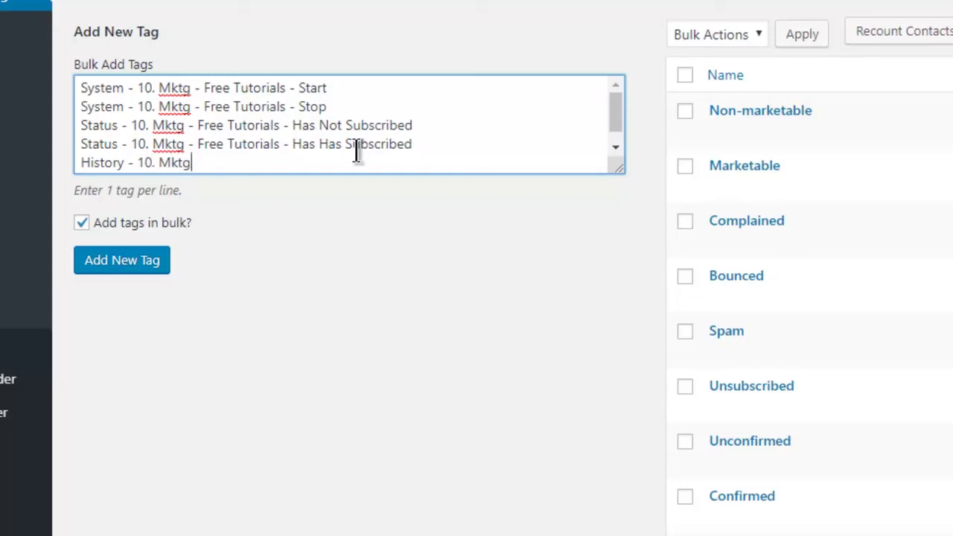
text(- Free Tu)
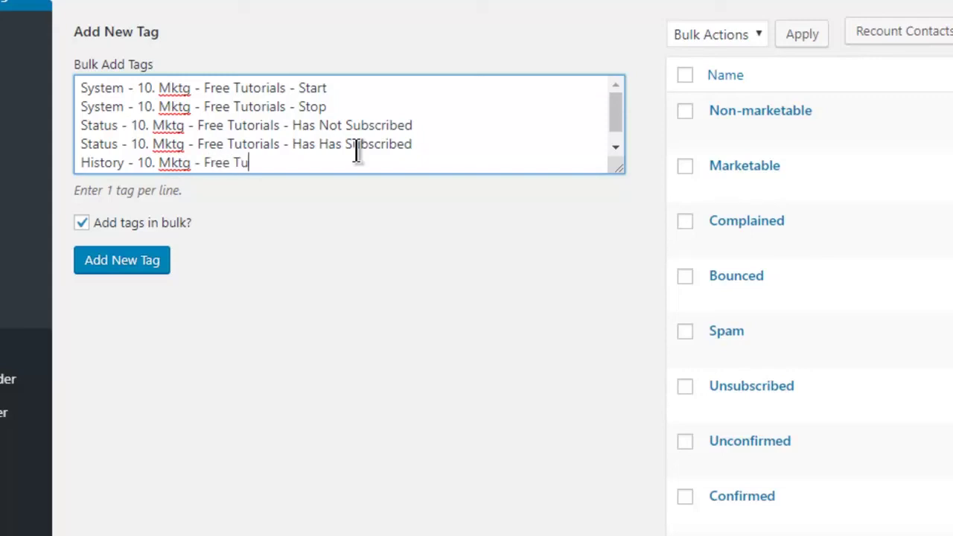
text(torials - Subscribed)
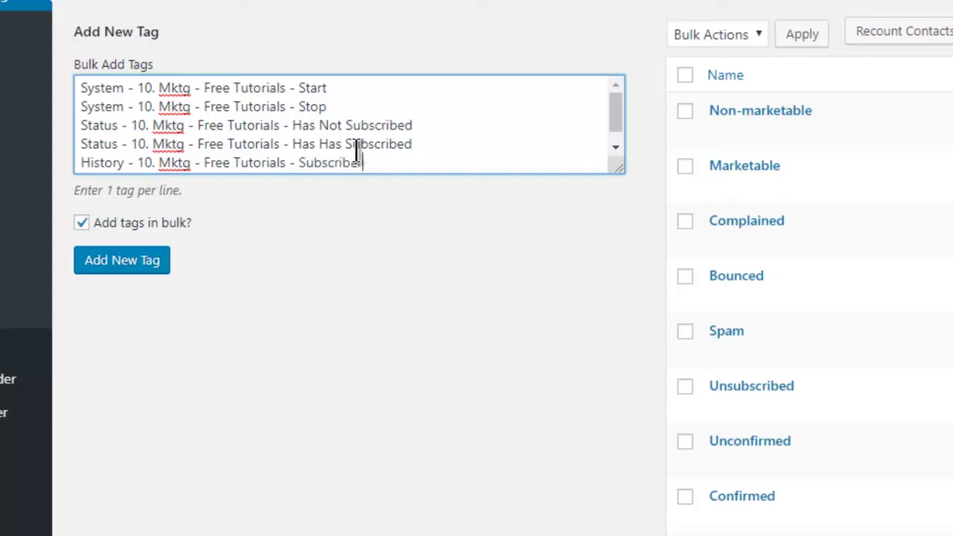
scroll(156, 160, down, 1)
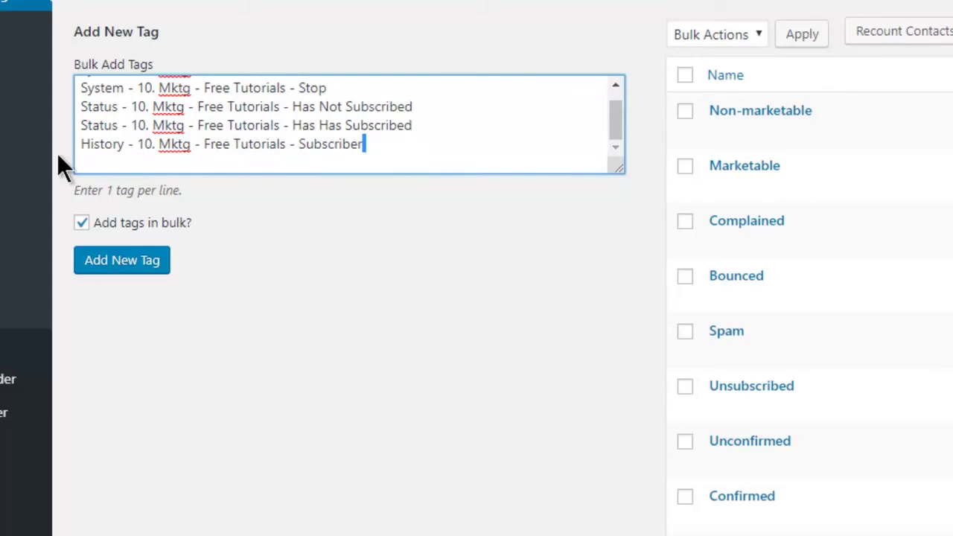
Step: Highlight the History line in the bulk tag list, clear the highlight and create all the listed tags
triple_click(269, 136)
click(377, 149)
key(shift+Left)
key(shift+Left)
key(shift+Home)
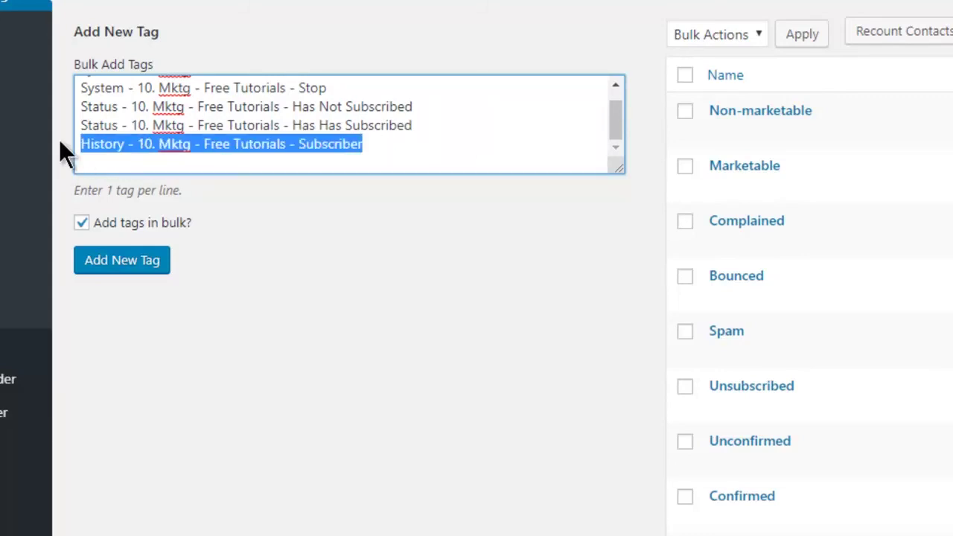
click(376, 143)
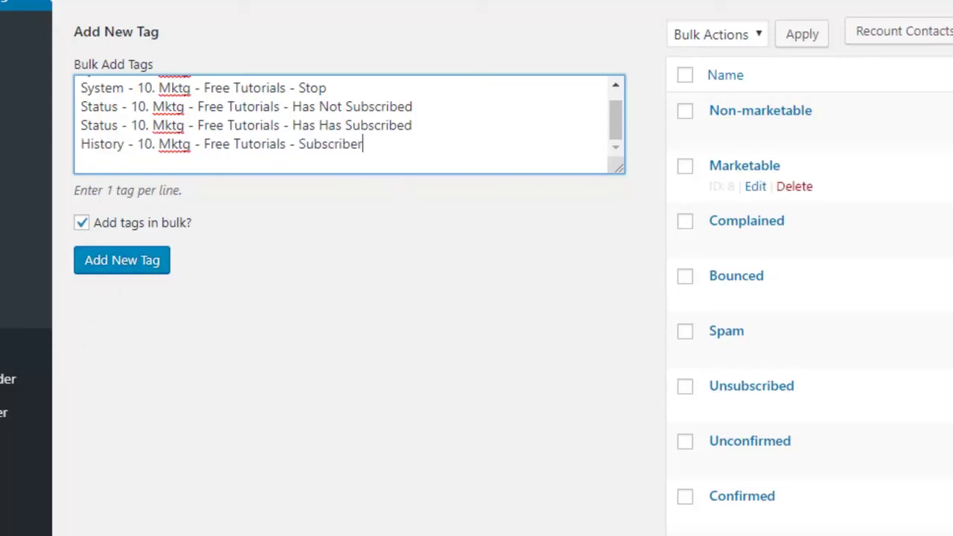
click(127, 271)
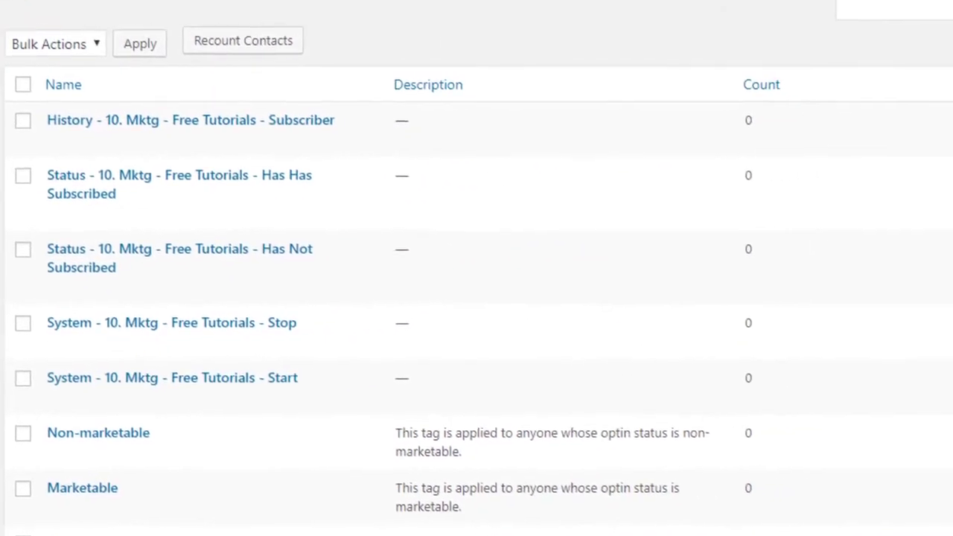
Step: Open a screen sketch of the tag list and circle the History tag's contact count in red
key(super+w)
click(915, 511)
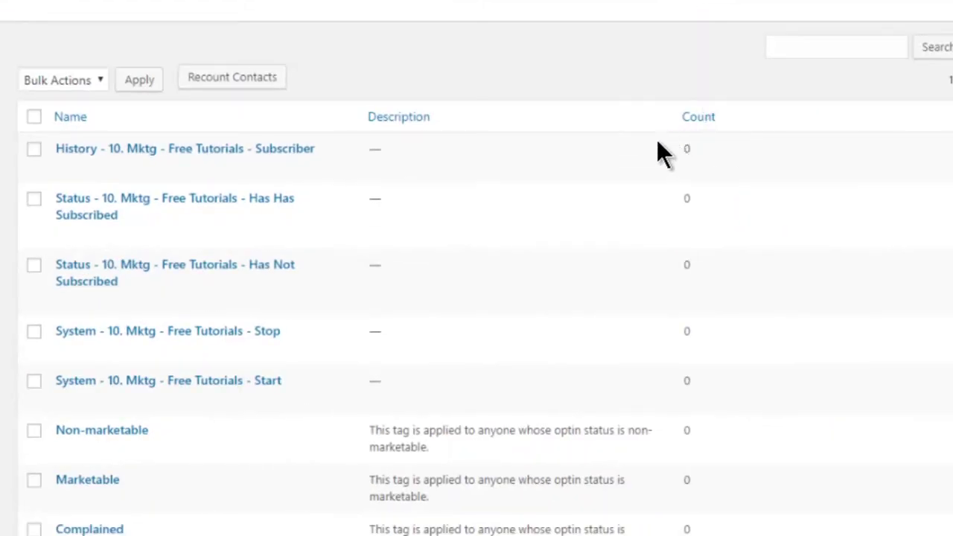
drag(696, 138, 631, 153)
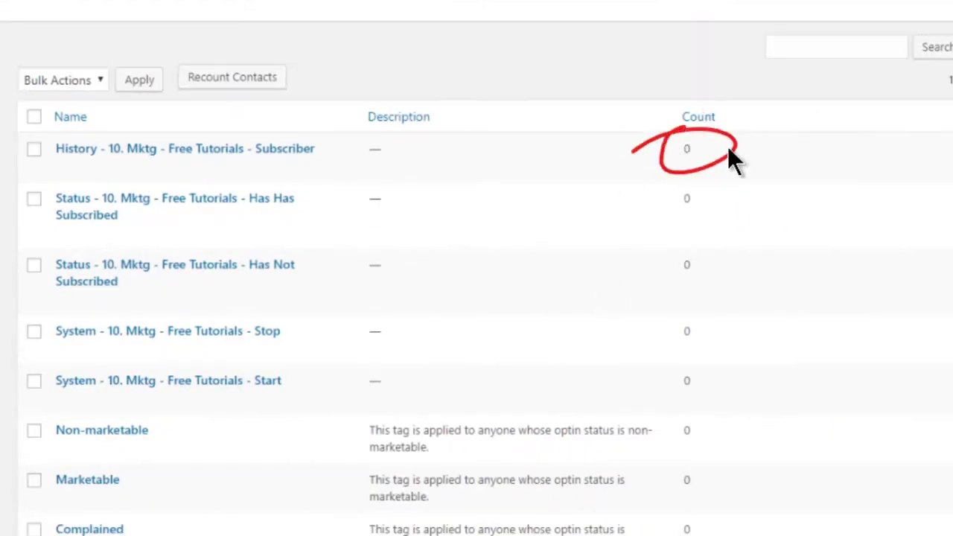
drag(787, 176, 796, 198)
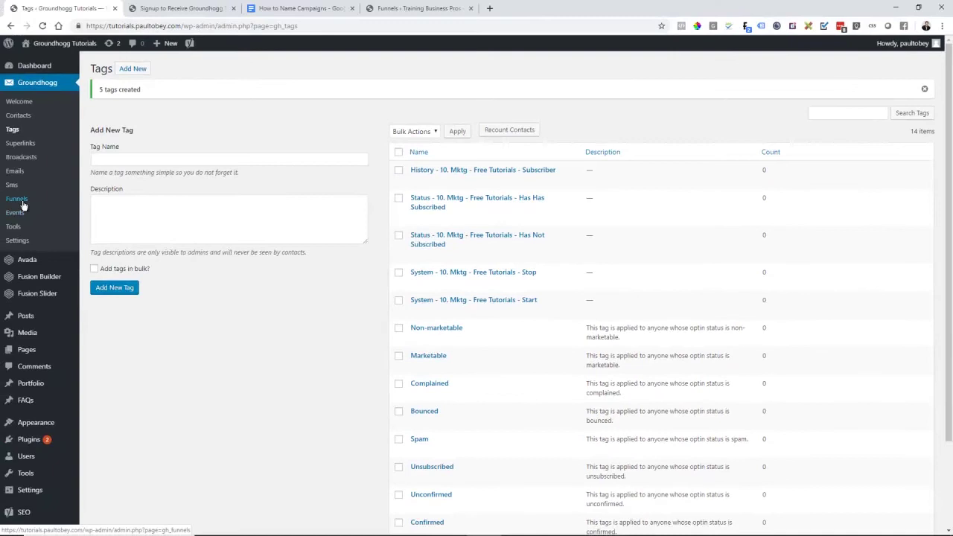
Step: Open the "10. Mktg - Free Tutorials" funnel and set its Tag Applied benchmark to "System - 10. Mktg - Free Tutorials - Start"
click(16, 200)
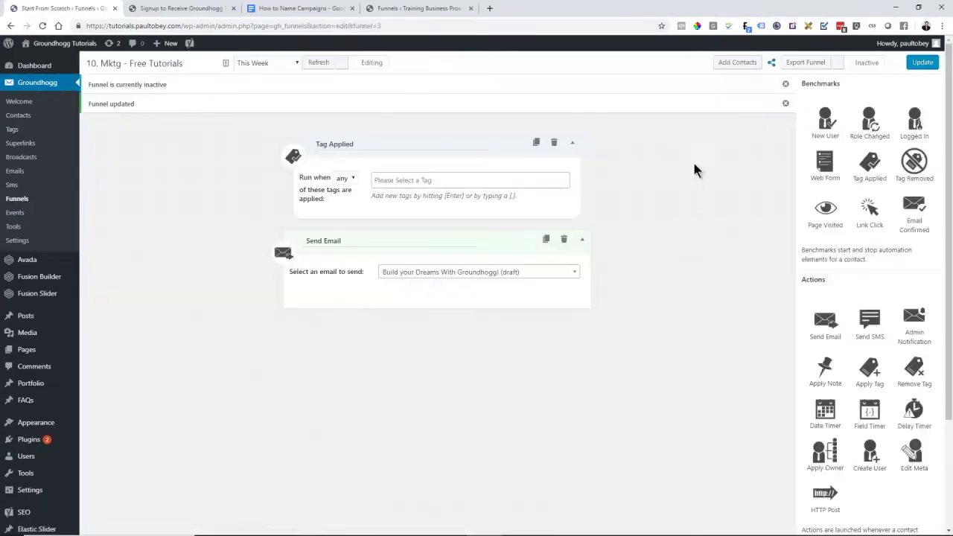
click(461, 179)
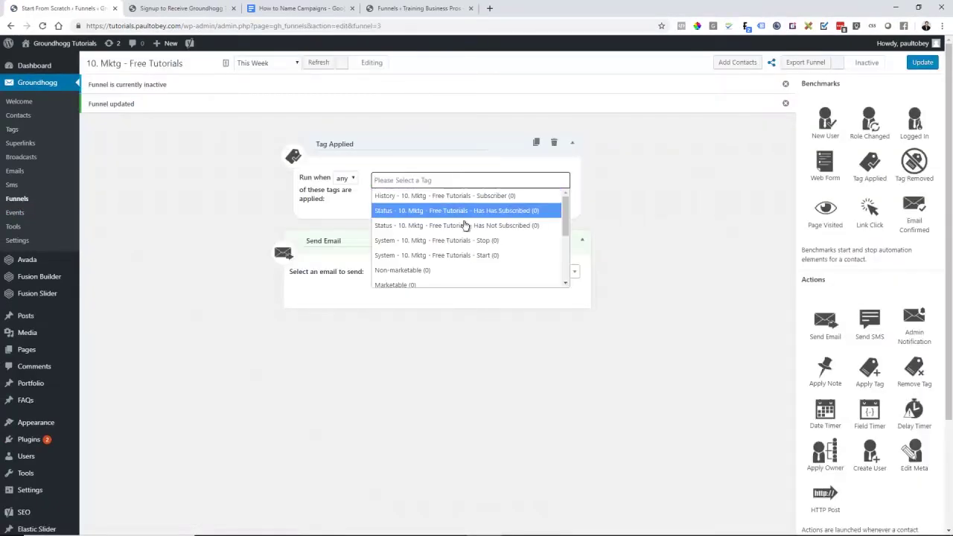
click(467, 256)
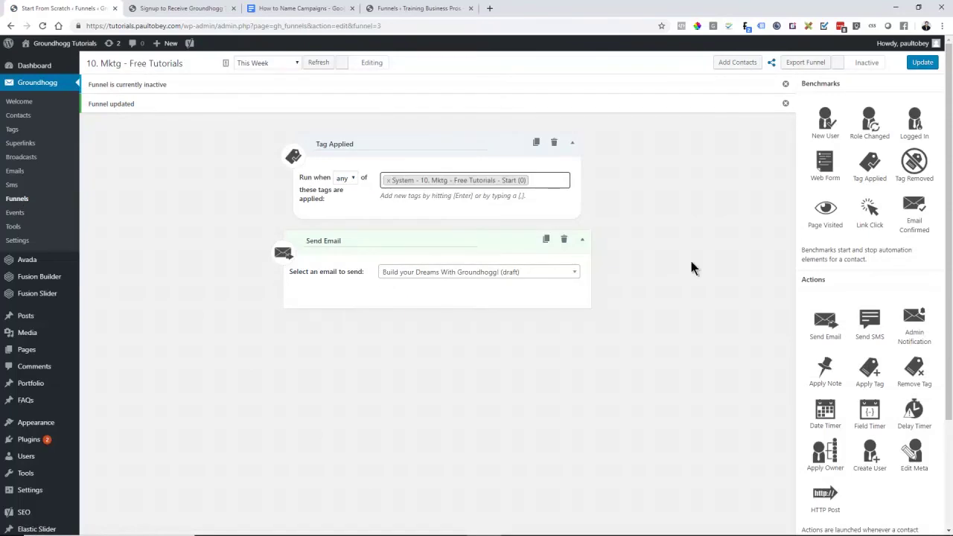
click(365, 143)
click(617, 181)
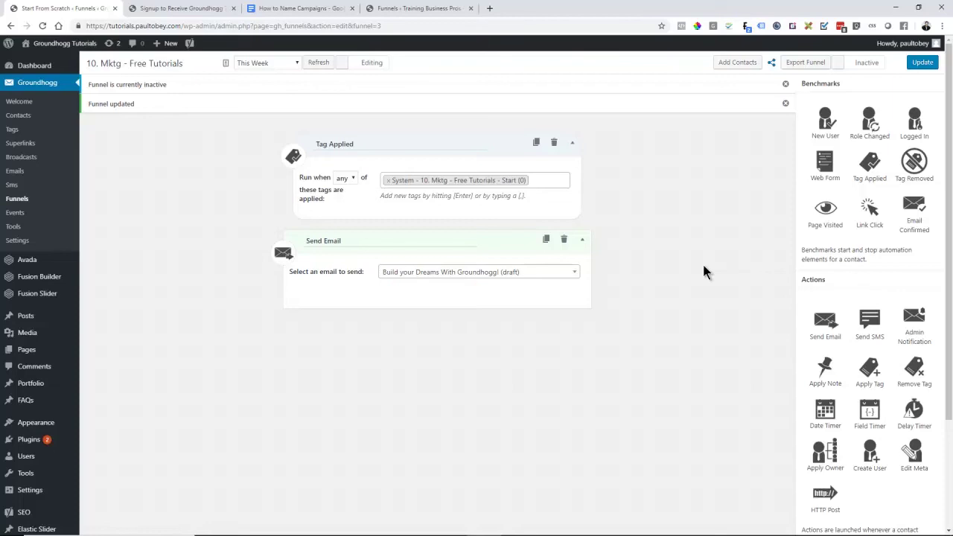
Step: Open a screen sketch of the funnel and draw red arrows toward the Tag Applied benchmark and the Send Email action
mouse_move(404, 301)
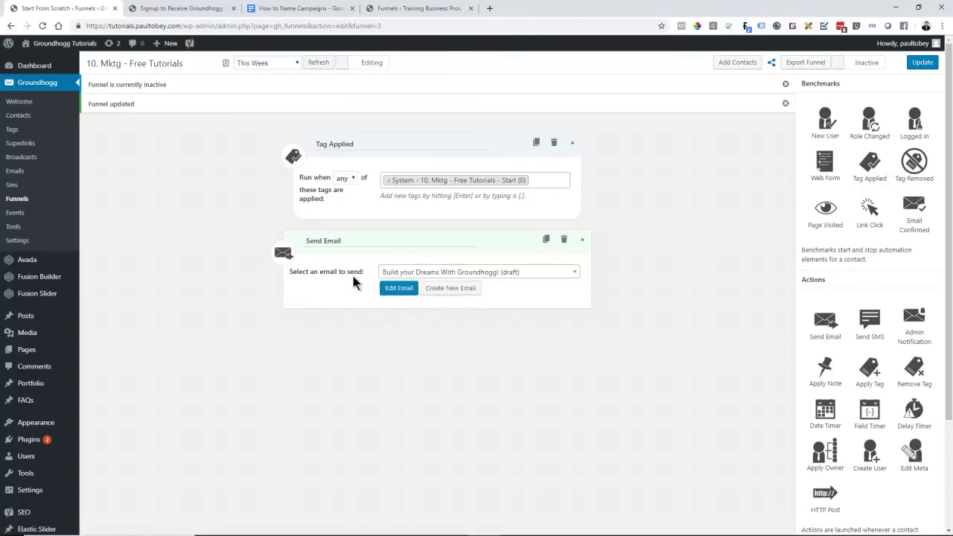
mouse_move(864, 533)
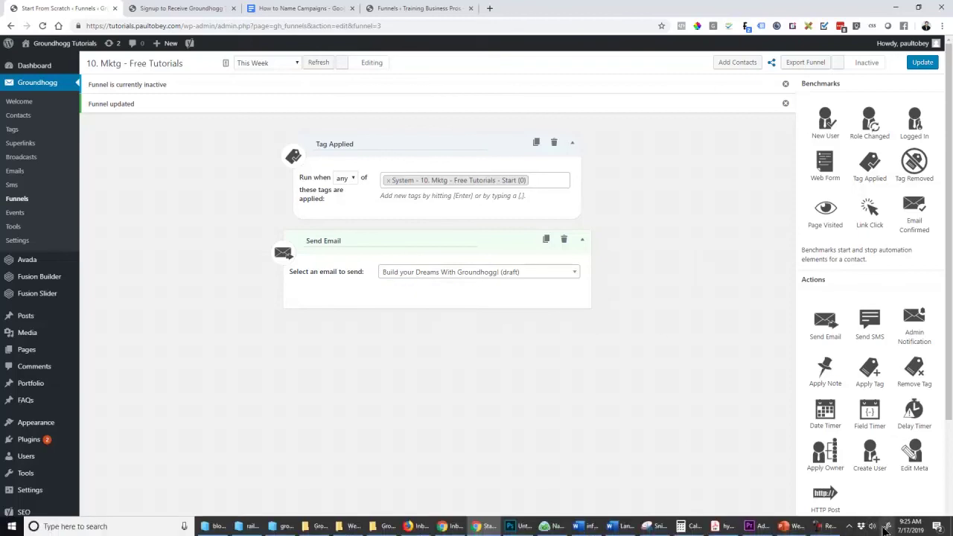
click(888, 527)
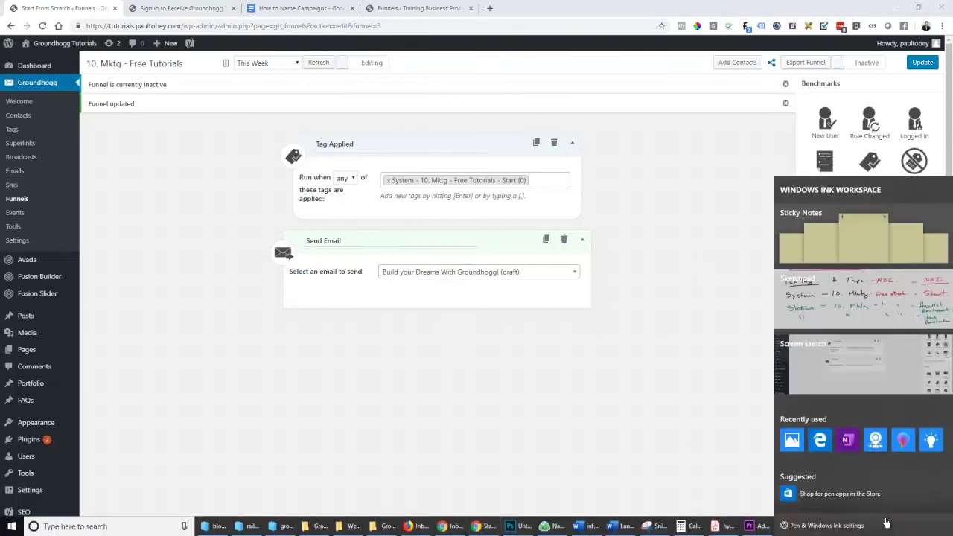
click(877, 368)
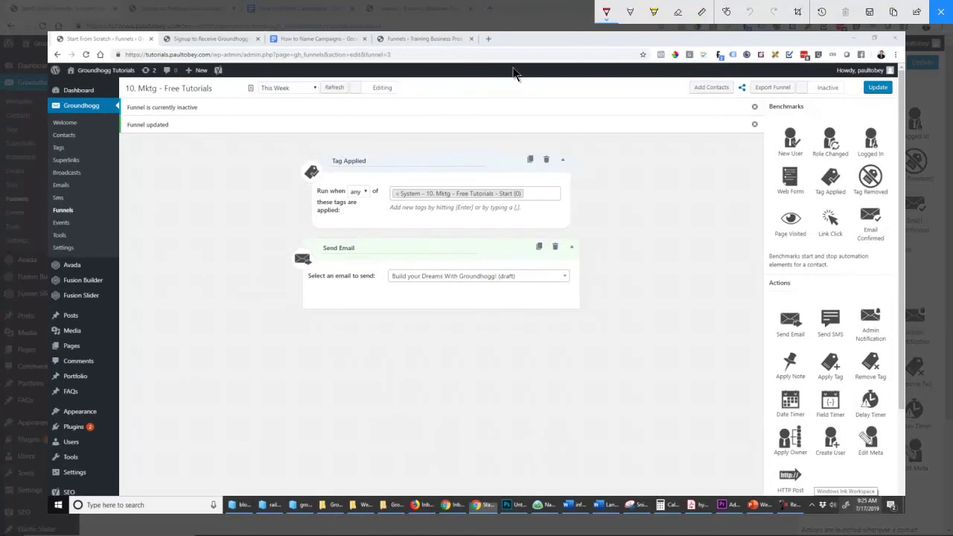
drag(237, 196, 291, 181)
drag(266, 177, 286, 192)
drag(201, 300, 274, 282)
mouse_move(241, 282)
mouse_down()
mouse_move(271, 289)
mouse_move(266, 298)
mouse_up()
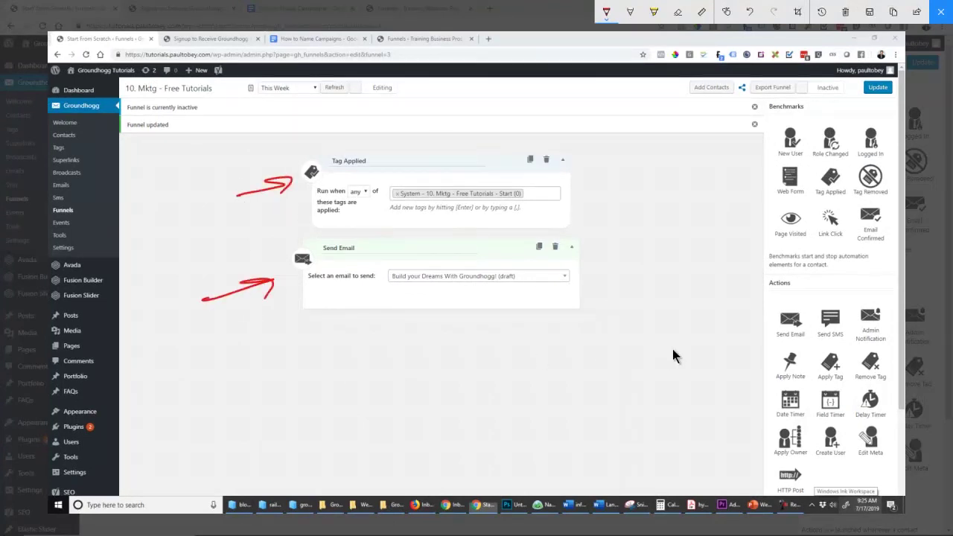
mouse_move(659, 327)
mouse_down()
mouse_move(483, 341)
mouse_move(513, 329)
mouse_up()
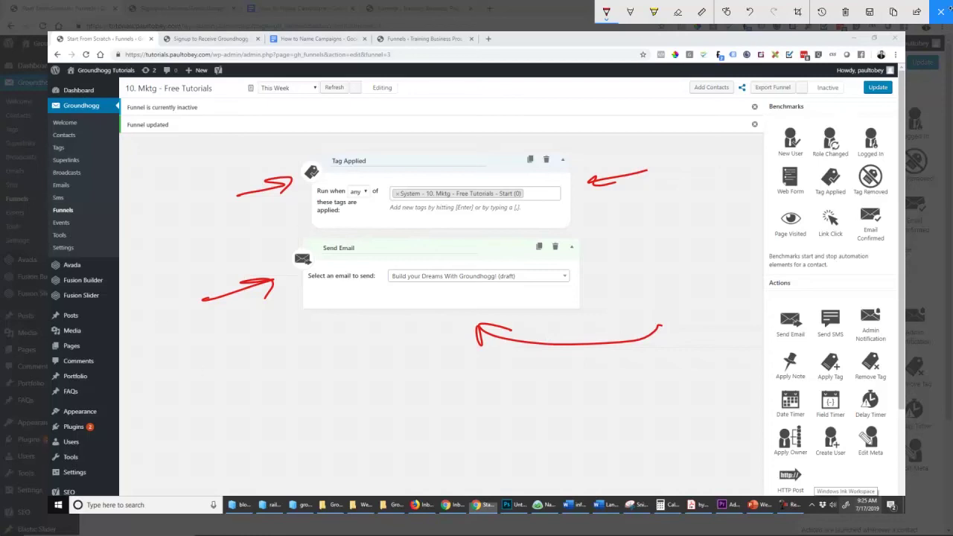
Step: Close the screen sketch and add a Remove Tag action after Send Email that removes "System - 10. Mktg - Free Tutorials - Start"
click(941, 12)
mouse_move(914, 370)
mouse_down()
mouse_move(331, 360)
mouse_move(444, 316)
mouse_move(430, 293)
mouse_up()
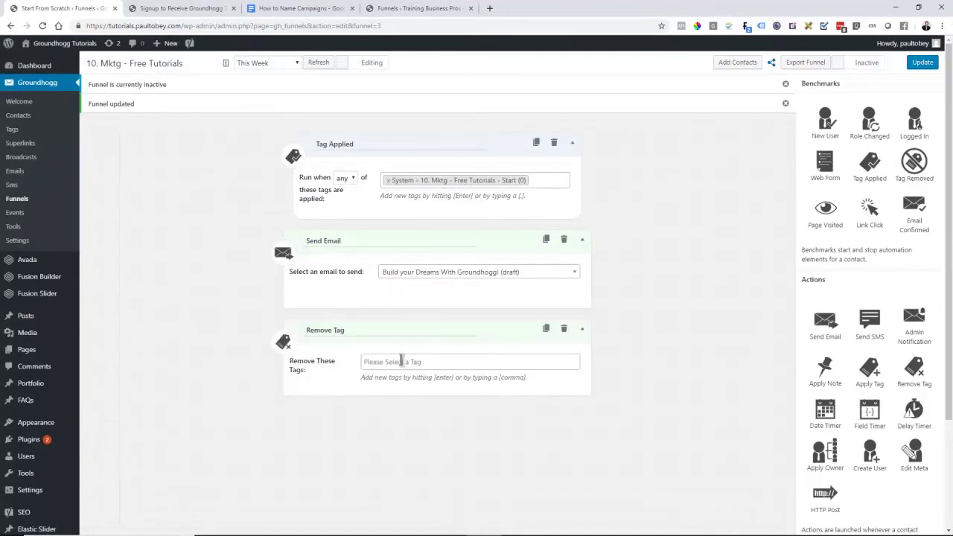
click(409, 365)
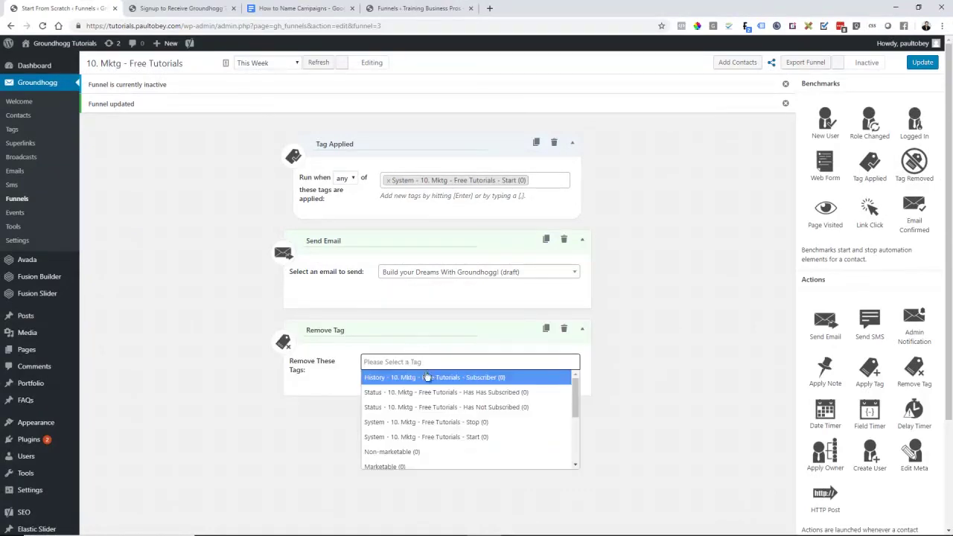
click(450, 437)
scroll(660, 387, down, 1)
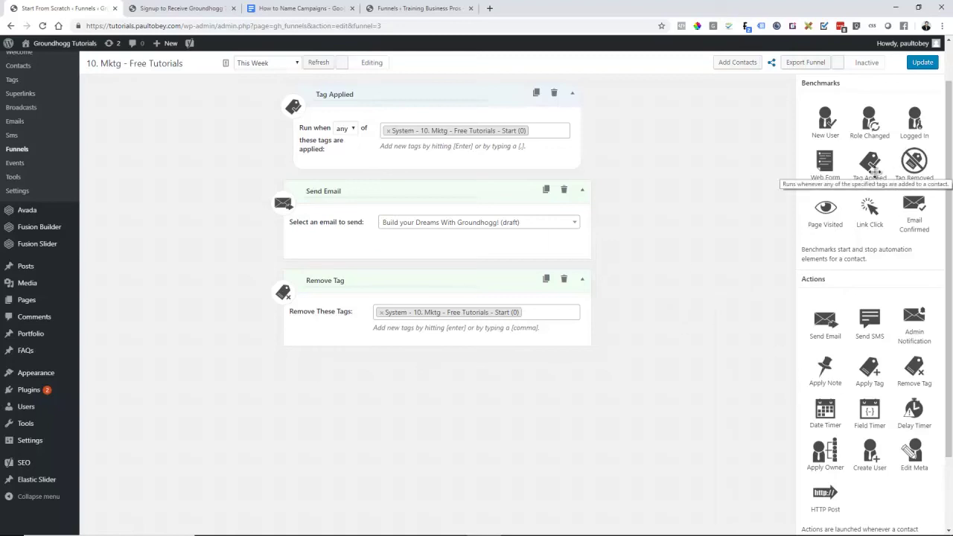
Step: Add an Apply Tag action below Remove Tag that applies "Status - 10. Mktg - Free Tutorials - Has Not Subscribed"
drag(870, 368, 422, 339)
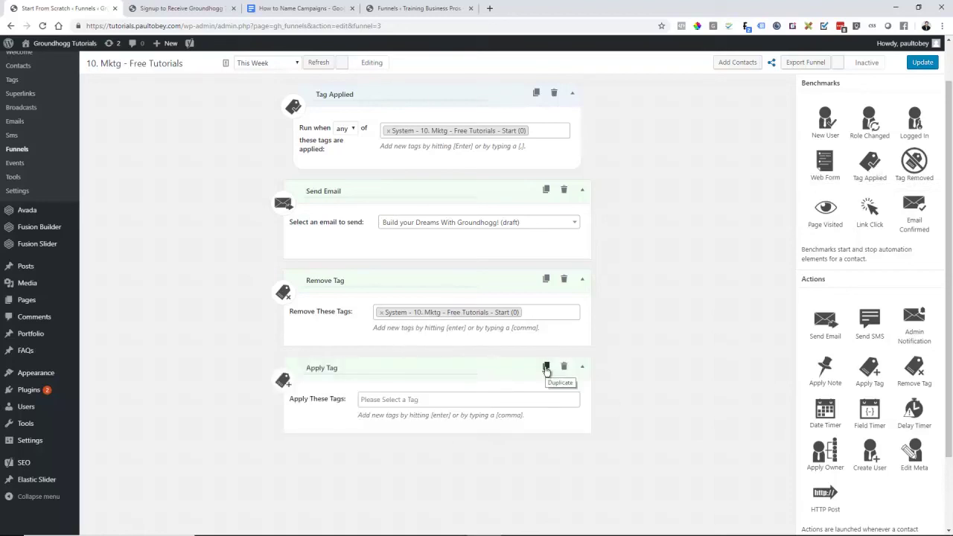
click(443, 399)
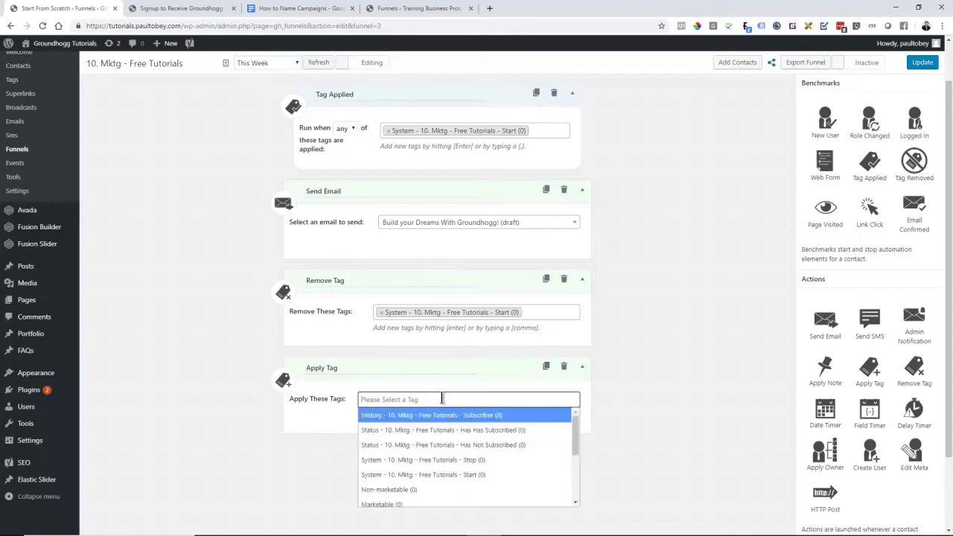
click(447, 445)
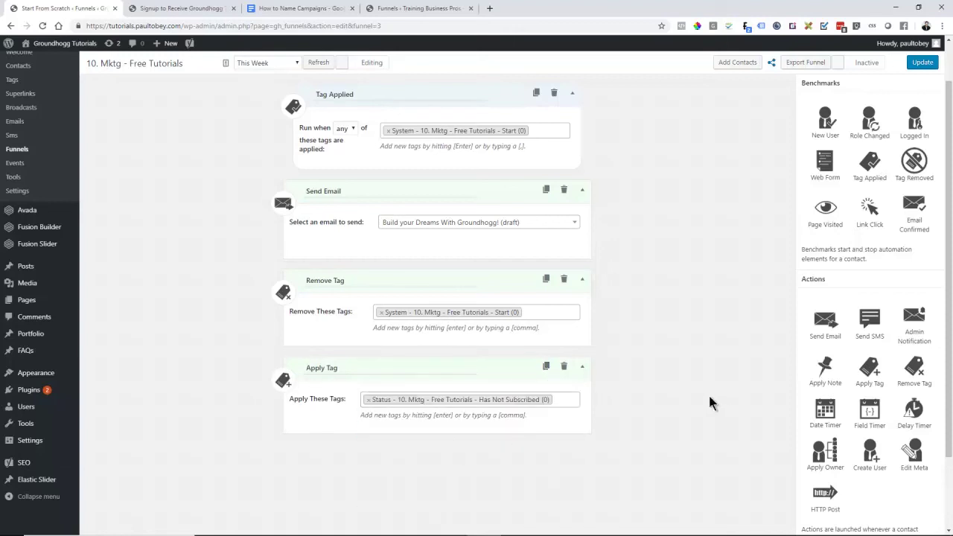
scroll(709, 395, down, 2)
scroll(710, 403, up, 1)
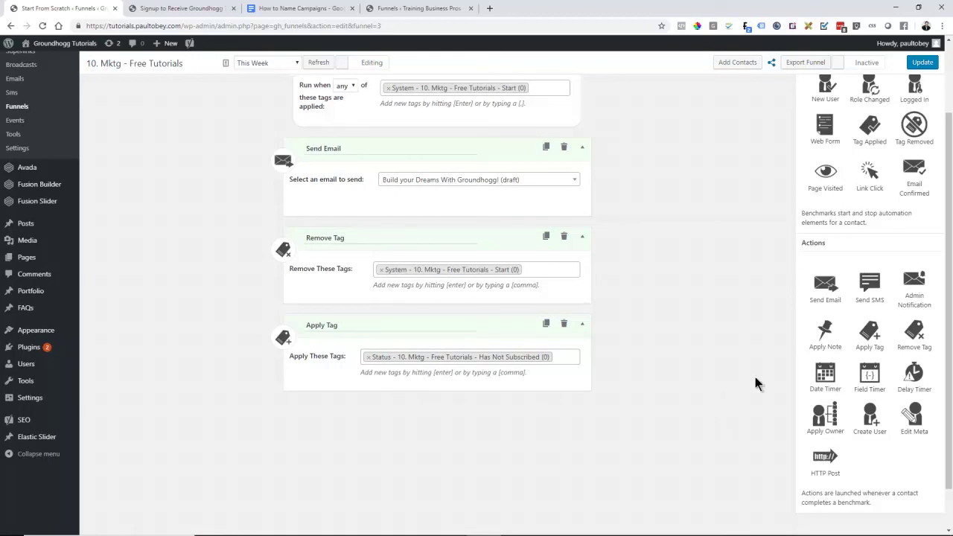
scroll(757, 379, up, 1)
scroll(740, 376, down, 1)
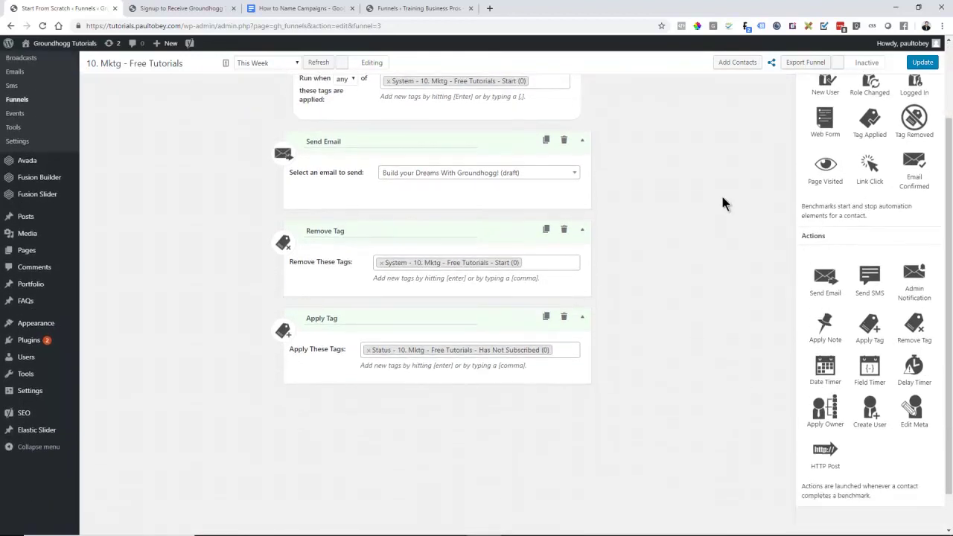
drag(820, 131, 429, 427)
scroll(707, 394, down, 3)
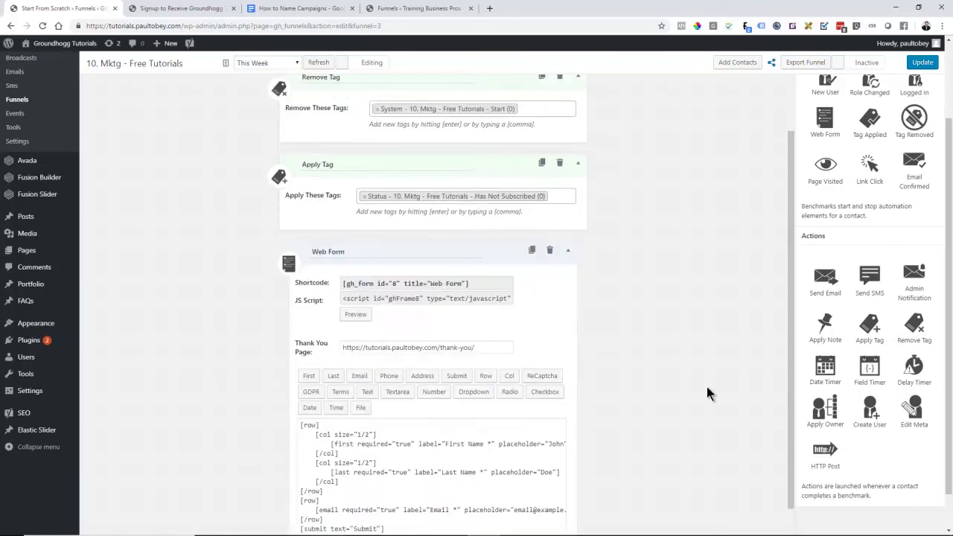
click(550, 213)
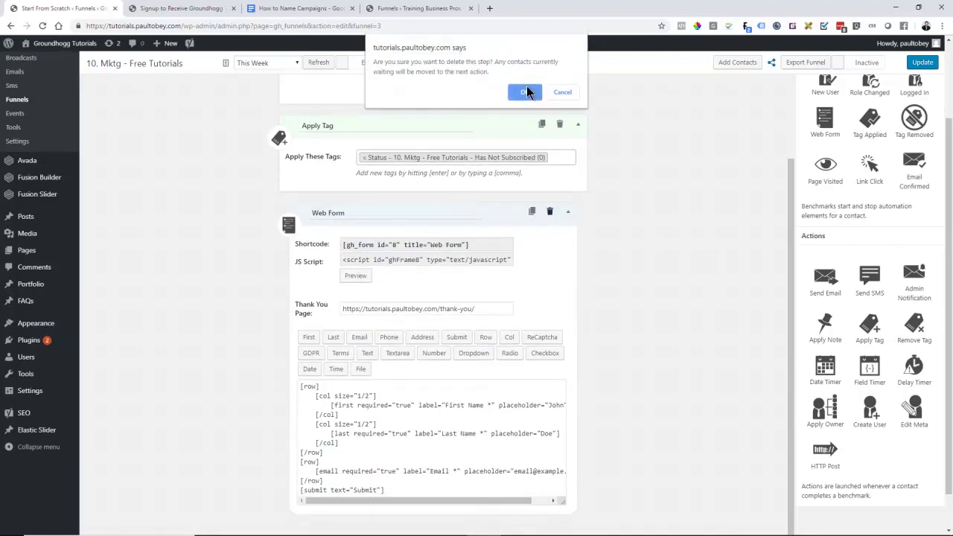
click(524, 91)
Step: Add a Page Visited benchmark below the Apply Tag action, leaving its URL empty
scroll(654, 168, up, 1)
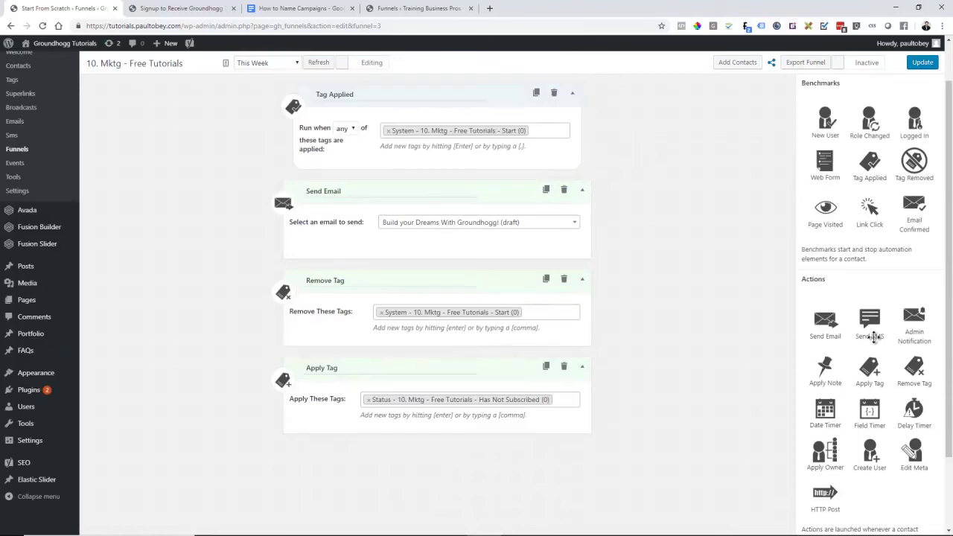
drag(739, 368, 421, 413)
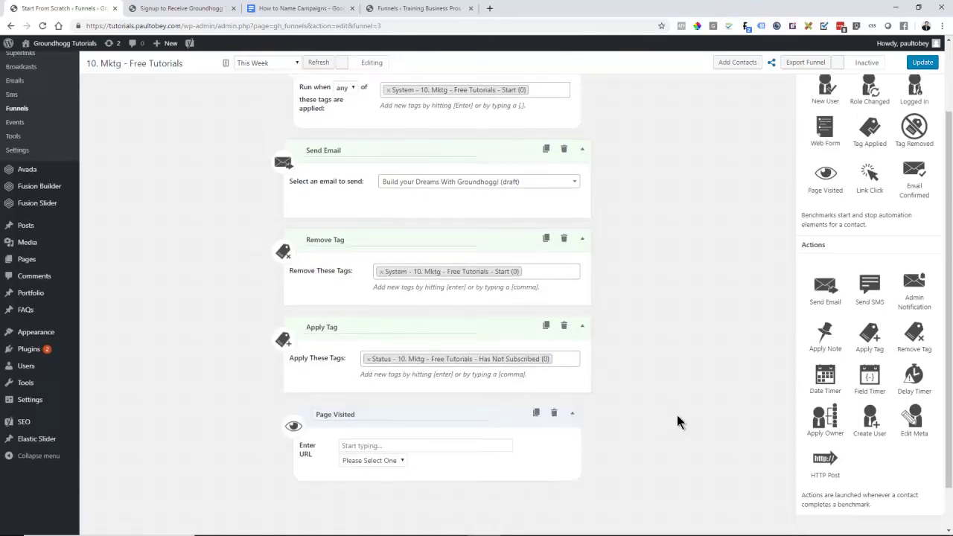
click(429, 394)
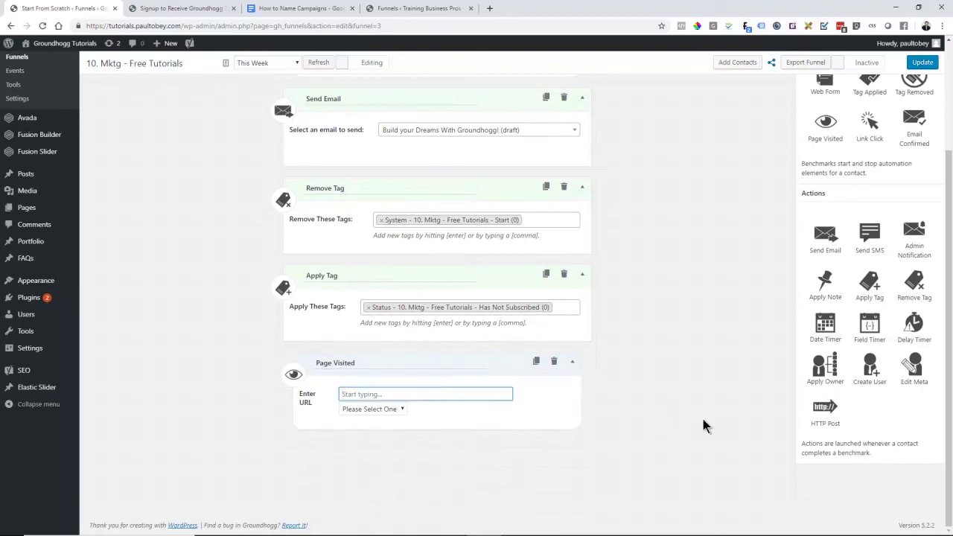
click(745, 408)
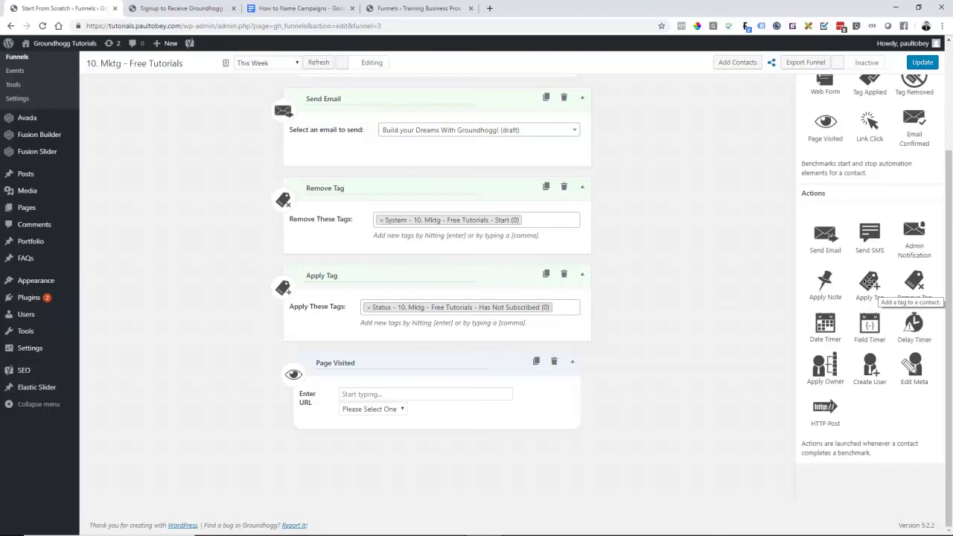
Step: Add a Remove Tag action below Page Visited that removes "Status - 10. Mktg - Free Tutorials - Has Not Subscribed"
drag(914, 281, 436, 492)
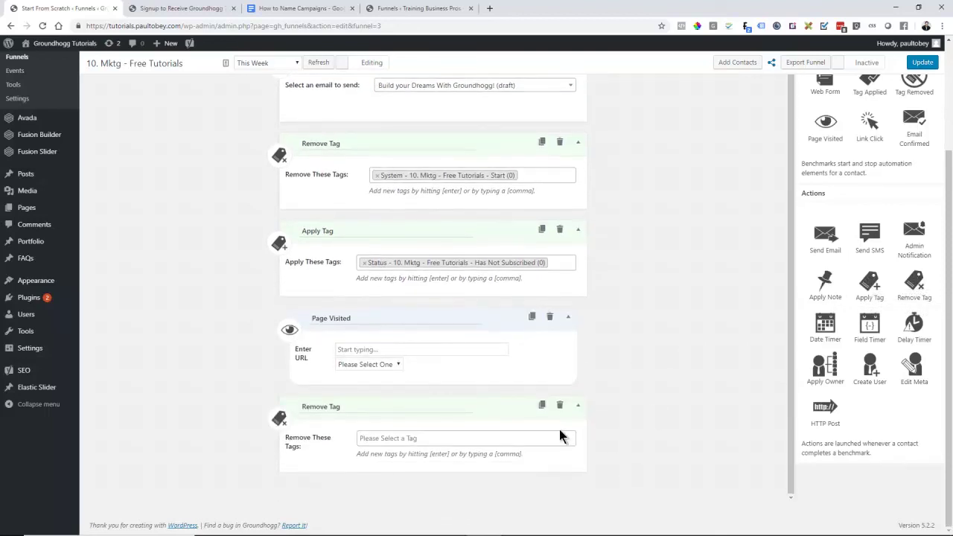
click(451, 438)
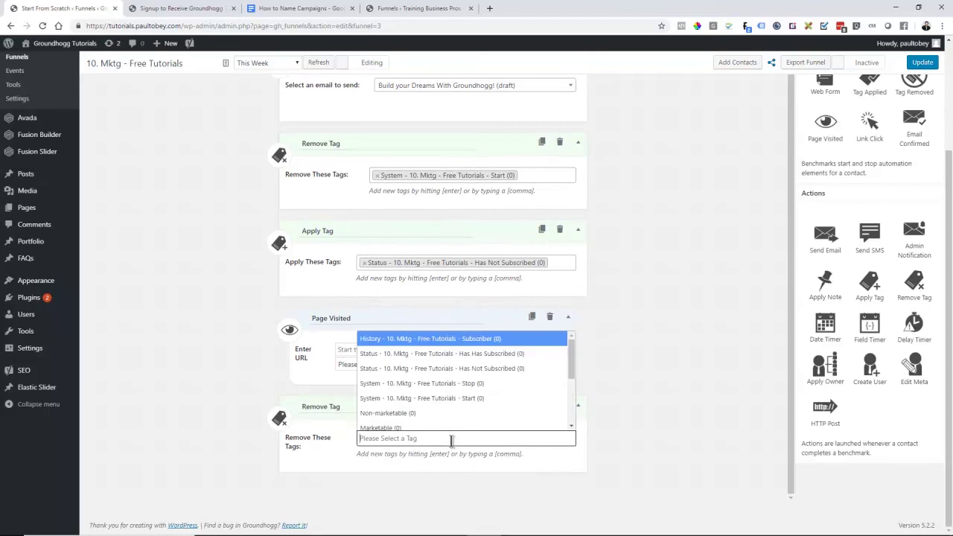
click(462, 370)
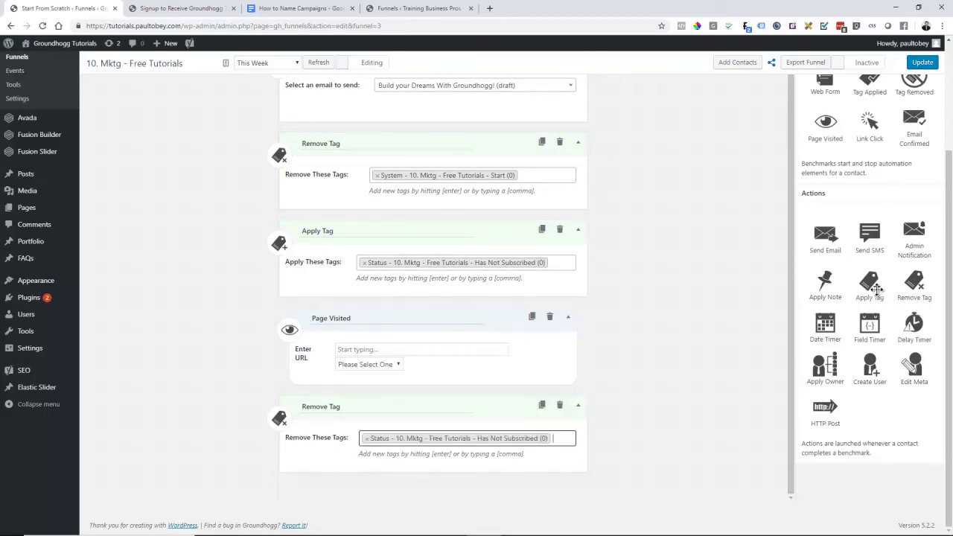
Step: Add an Apply Tag action at the funnel's end that applies "Status - 10. Mktg - Free Tutorials - Has Has Subscribed"
drag(871, 285, 408, 456)
scroll(691, 462, down, 2)
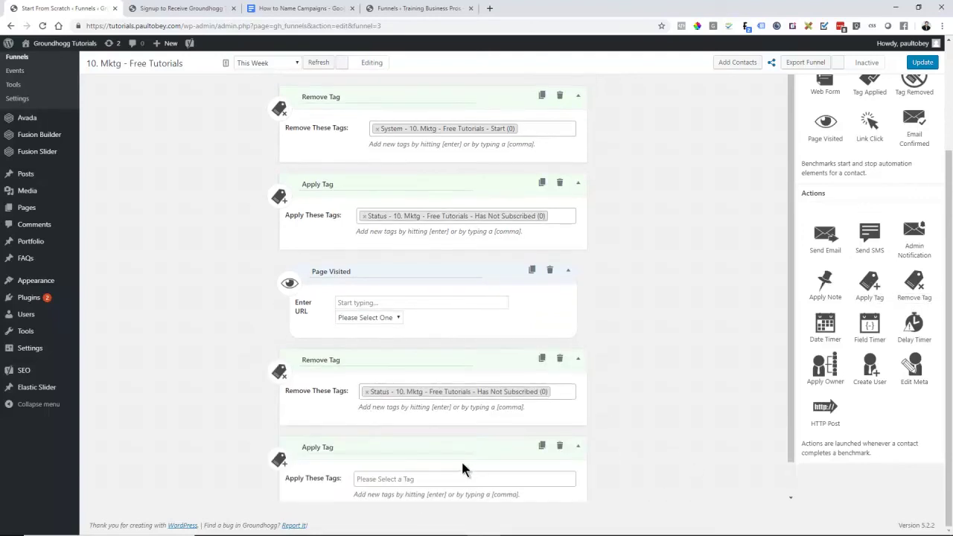
click(421, 440)
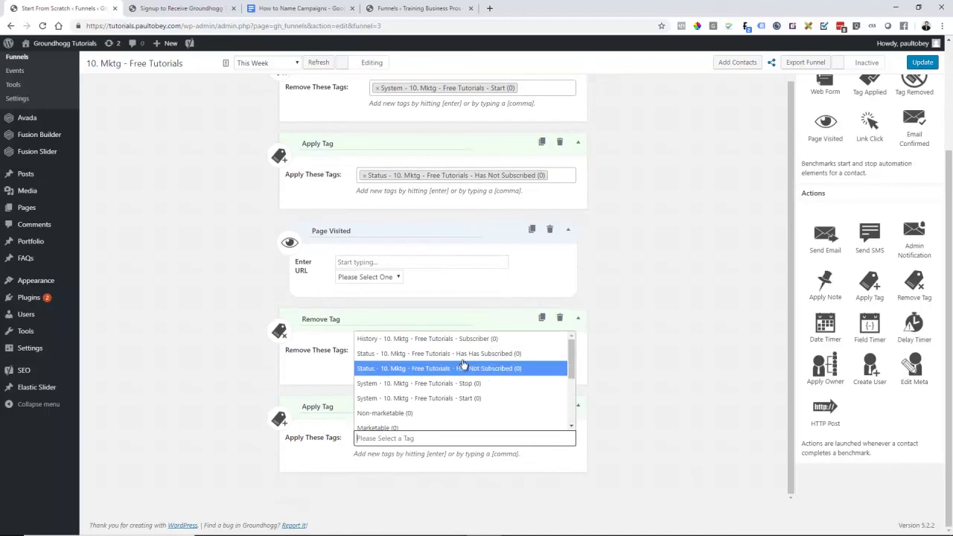
click(463, 355)
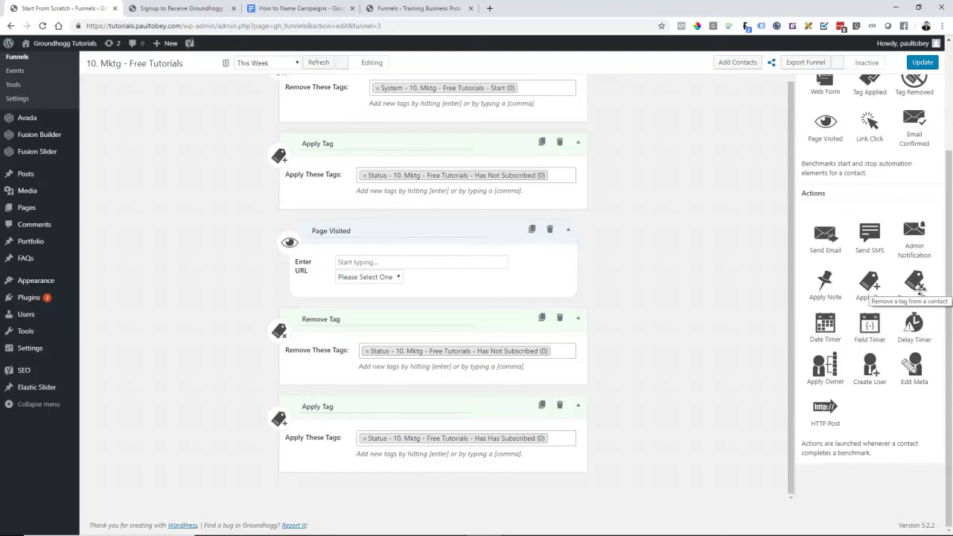
Step: Add another Apply Tag action at the end that applies "History - 10. Mktg - Free Tutorials - Subscriber"
drag(870, 283, 428, 487)
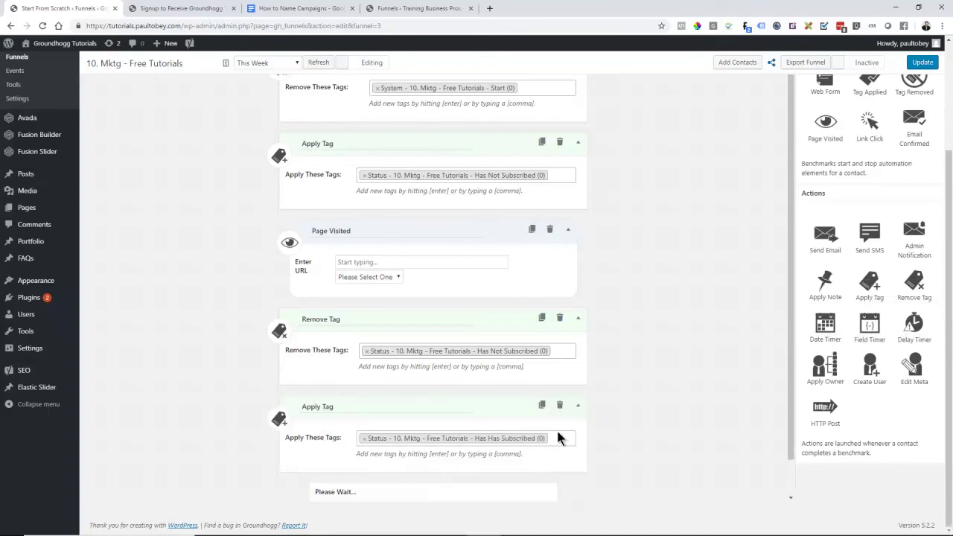
click(469, 439)
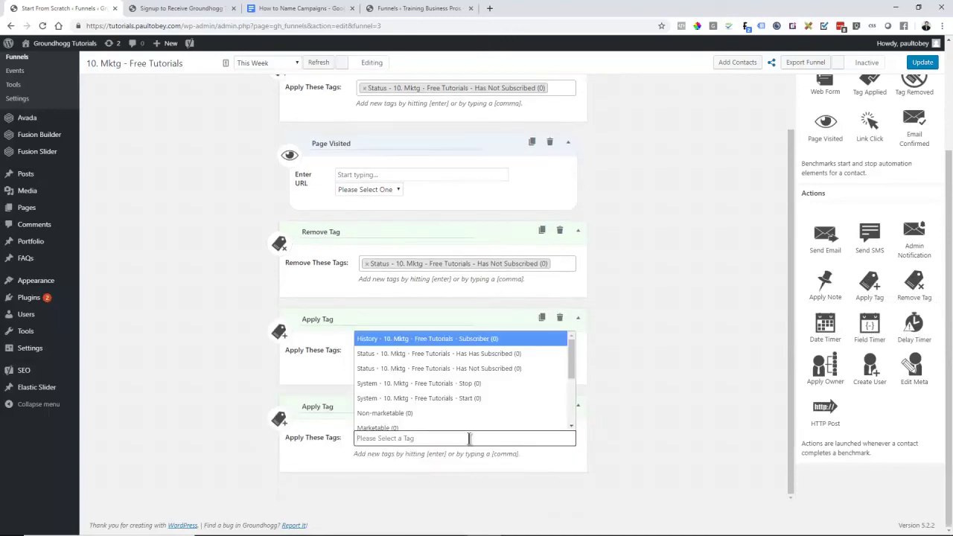
click(477, 339)
click(683, 353)
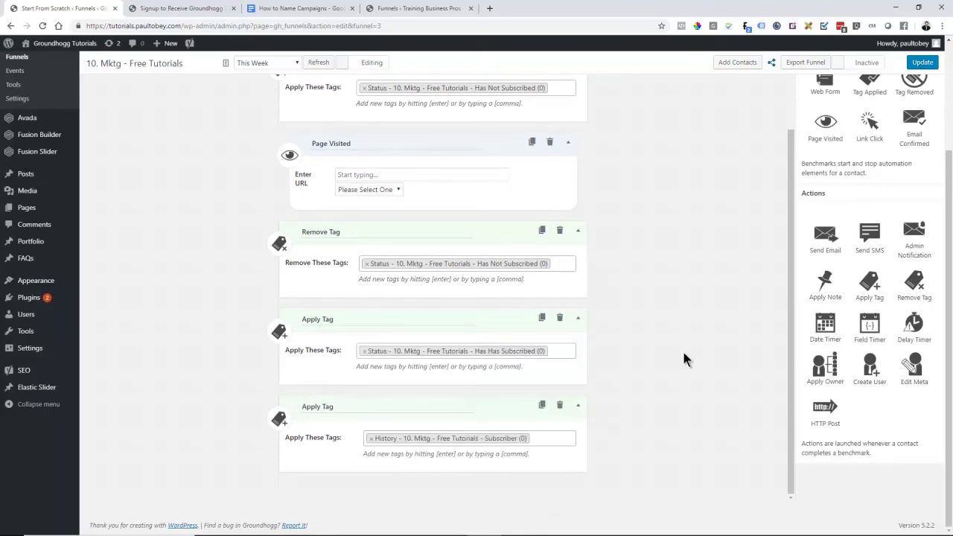
Step: Review the funnel's order of tag actions before and after the Page Visited benchmark
scroll(681, 360, up, 3)
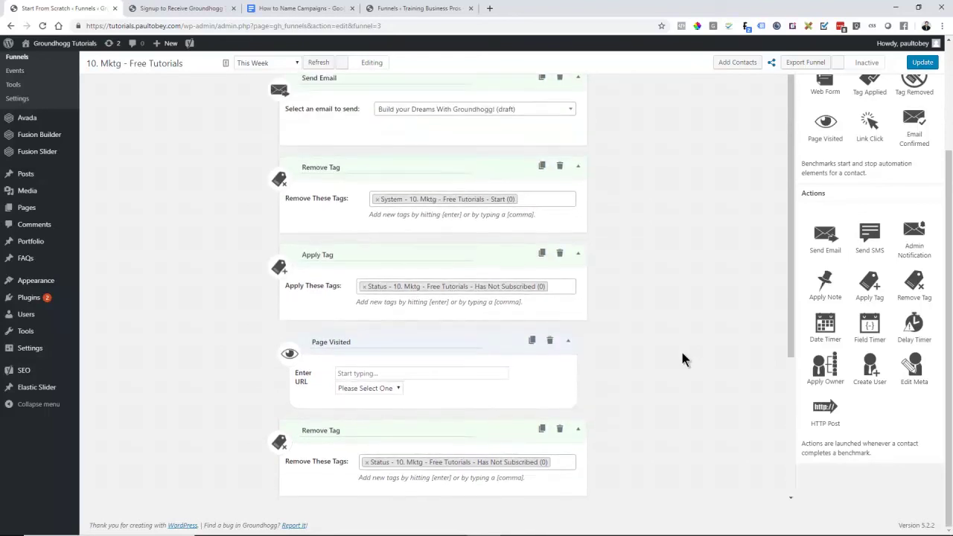
scroll(681, 360, up, 1)
scroll(681, 360, down, 2)
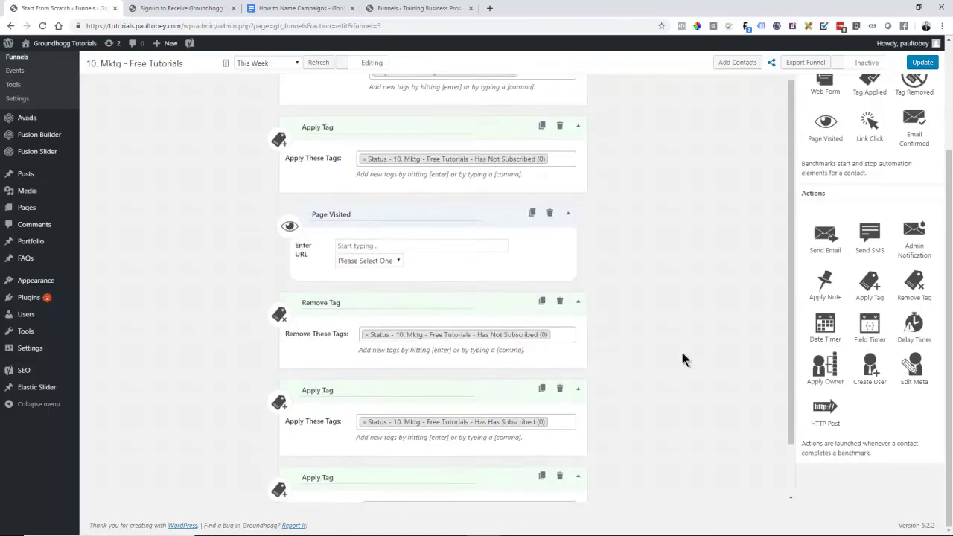
scroll(681, 360, up, 1)
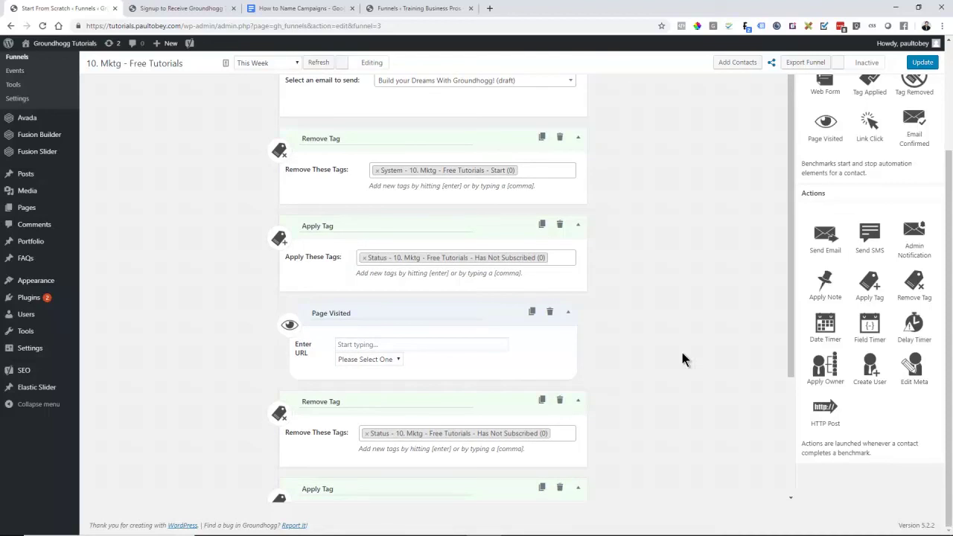
scroll(682, 356, up, 1)
scroll(682, 356, down, 2)
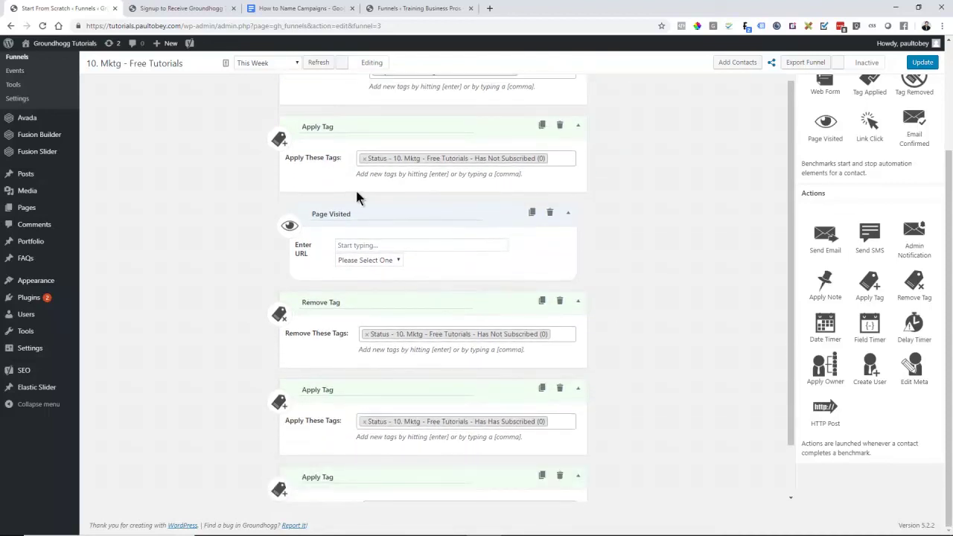
scroll(374, 214, up, 1)
triple_click(358, 317)
click(665, 294)
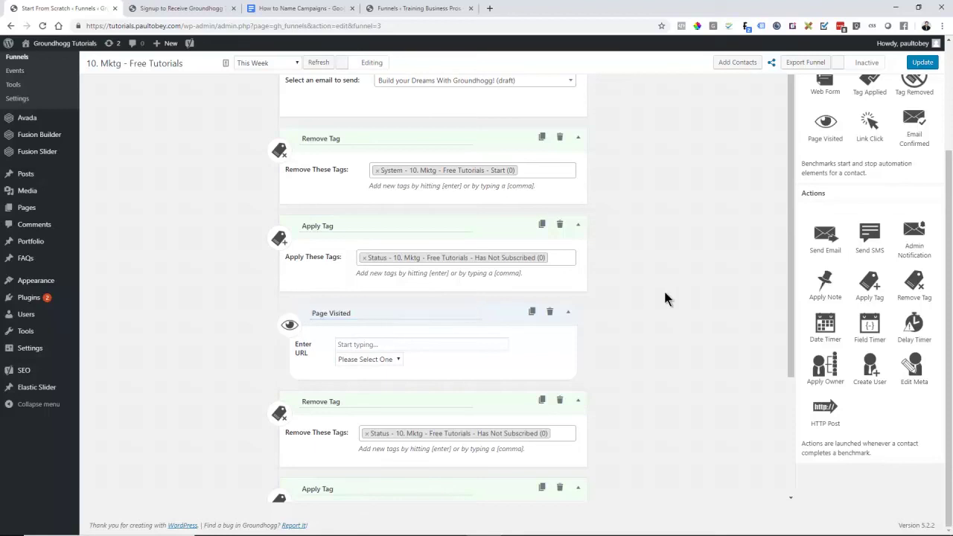
Step: Insert a 3-day Delay Timer that runs immediately and a Send Email action between the Has Not Subscribed tag and Page Visited
scroll(665, 293, up, 1)
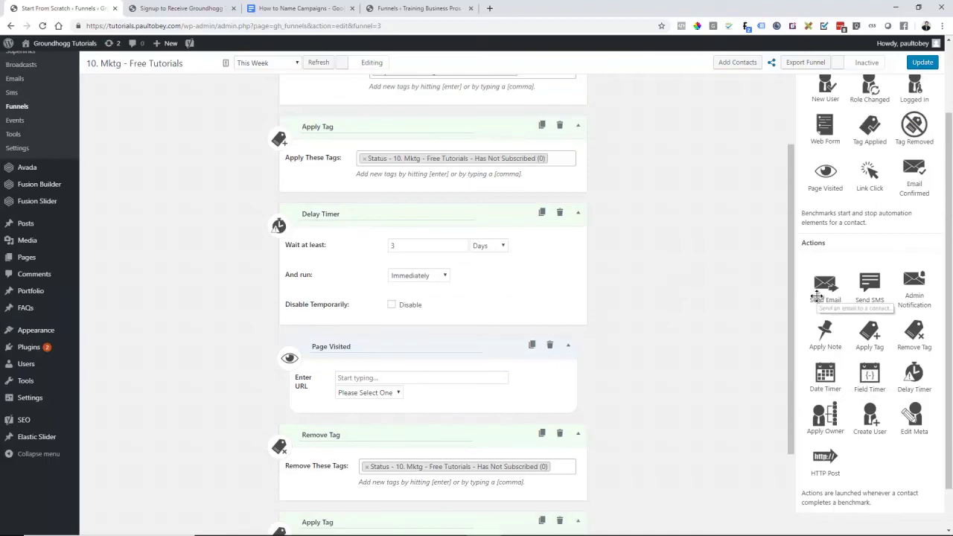
drag(817, 296, 464, 340)
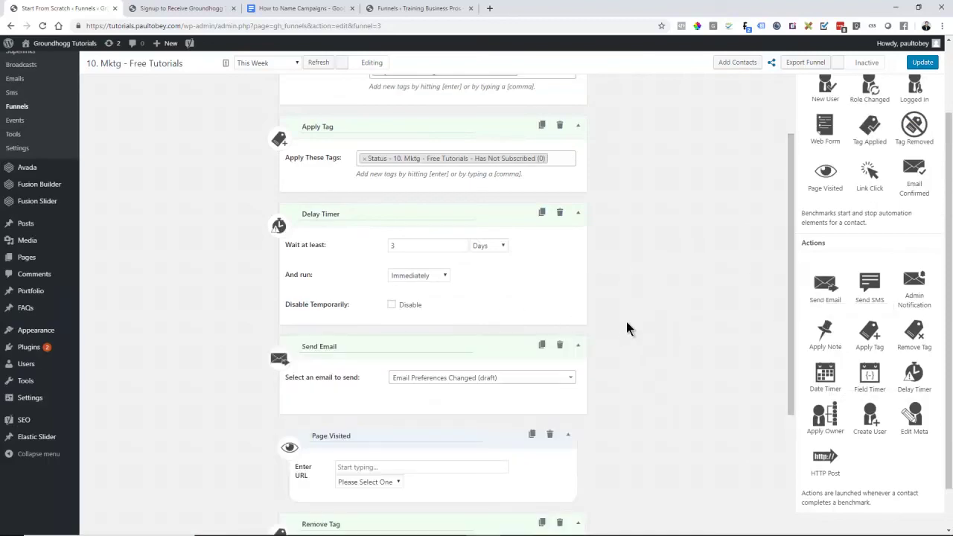
scroll(362, 437, down, 1)
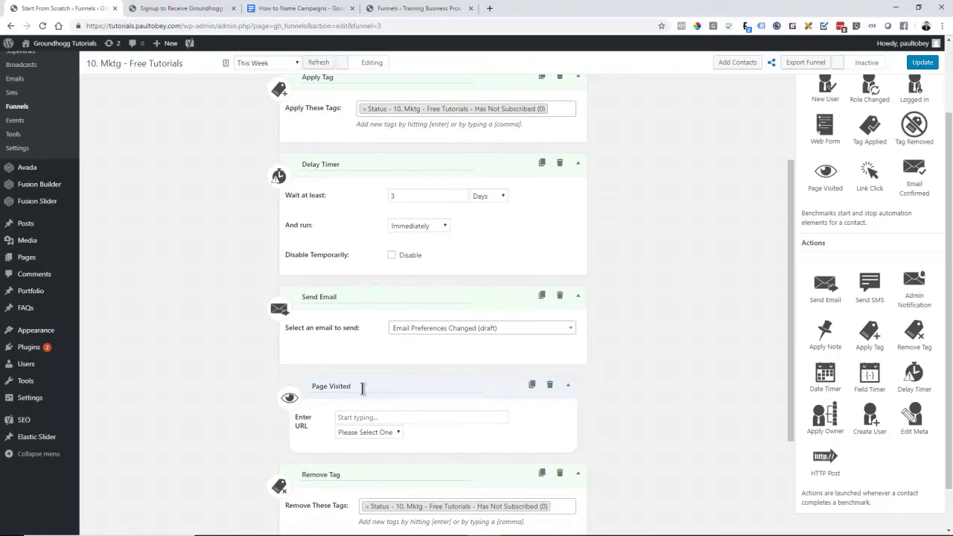
scroll(664, 362, down, 3)
scroll(664, 362, up, 3)
scroll(666, 358, down, 2)
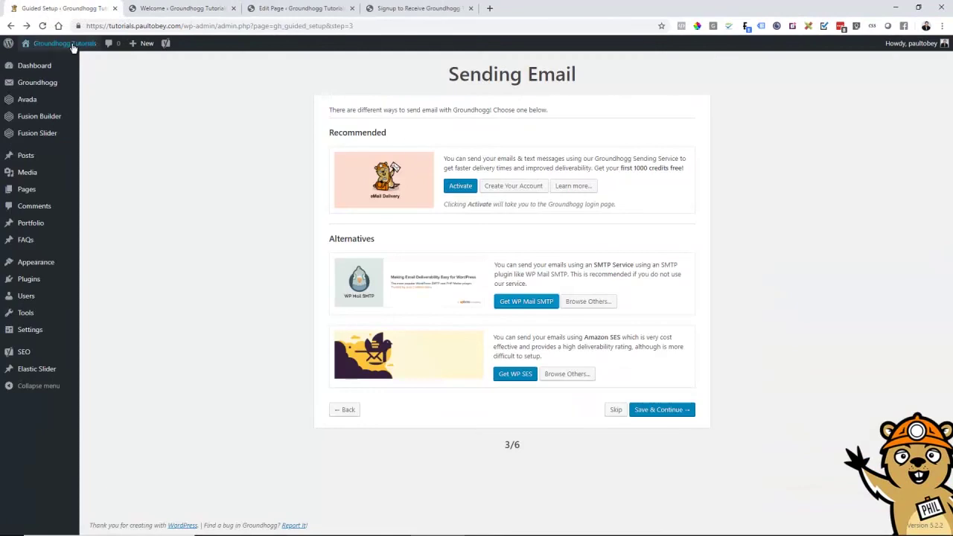
Step: Open the Groundhogg Tutorials site's home page in a new browser tab and switch to it
right_click(72, 46)
click(111, 49)
click(306, 8)
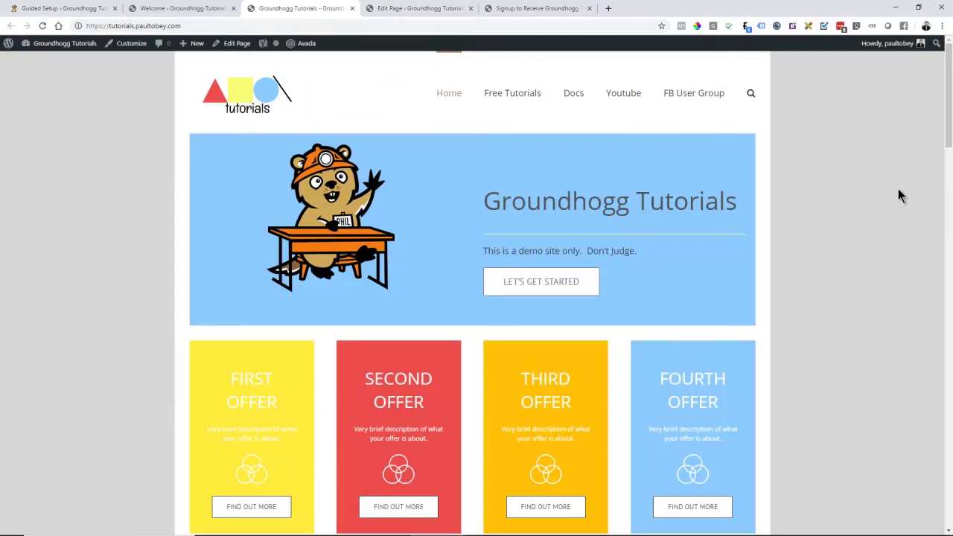
Step: Open the site's Docs page in a new tab, view the Groundhogg documentation and return to the home page
right_click(570, 97)
click(589, 99)
click(418, 14)
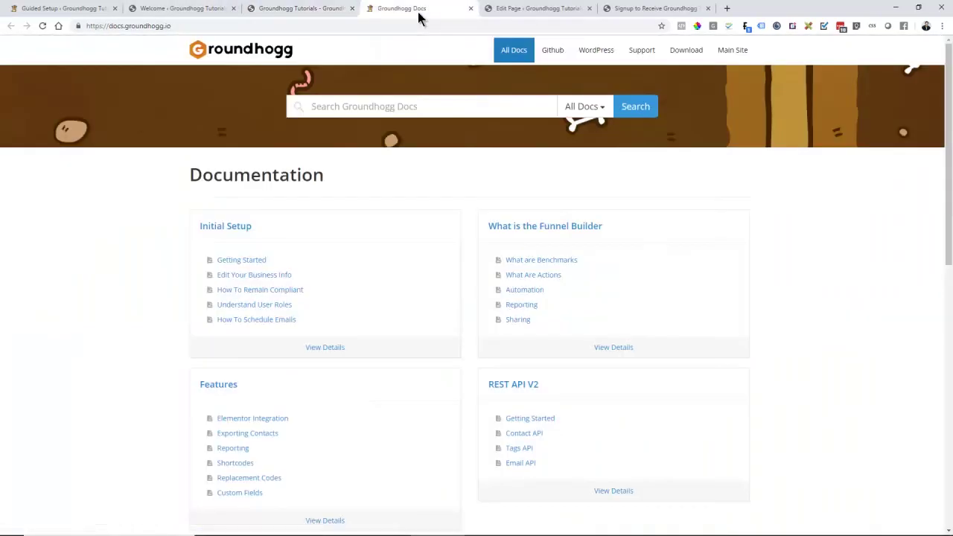
click(271, 12)
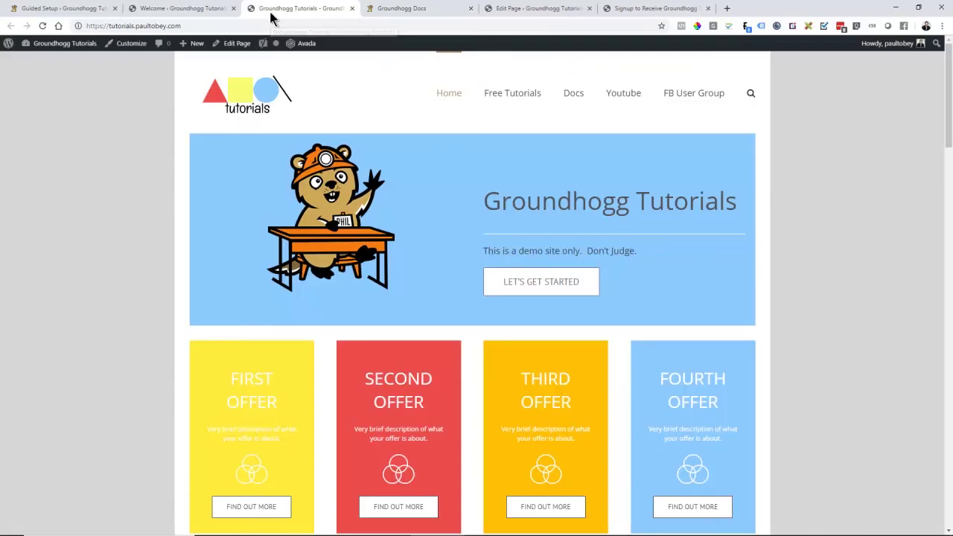